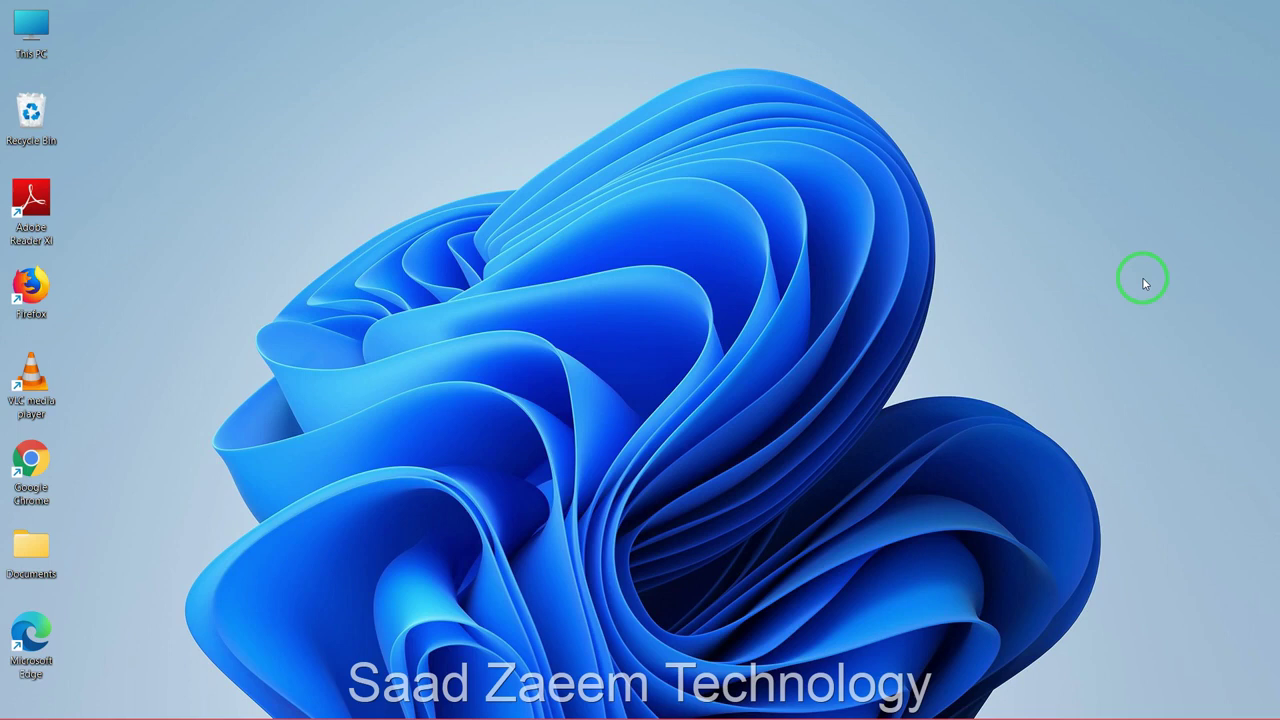
Raise the system volume to 98 in Quick Settings, then close the panel
mouse_move(1142, 712)
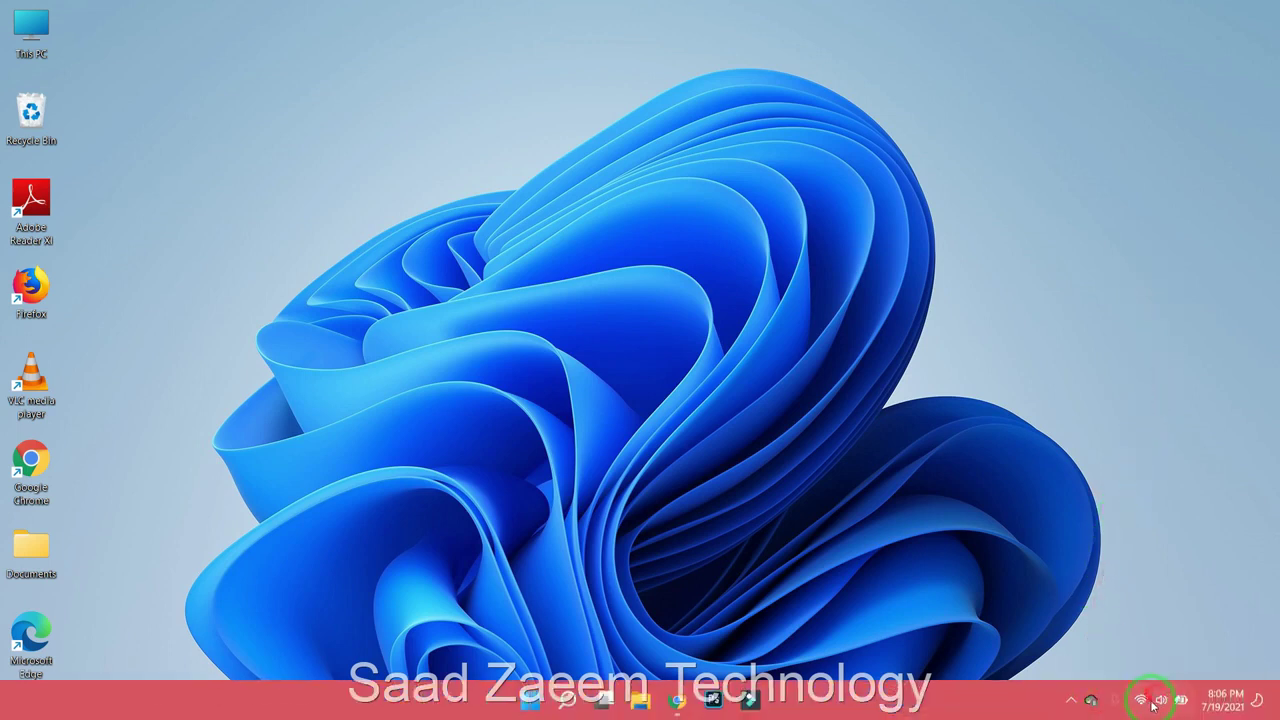
click(1160, 703)
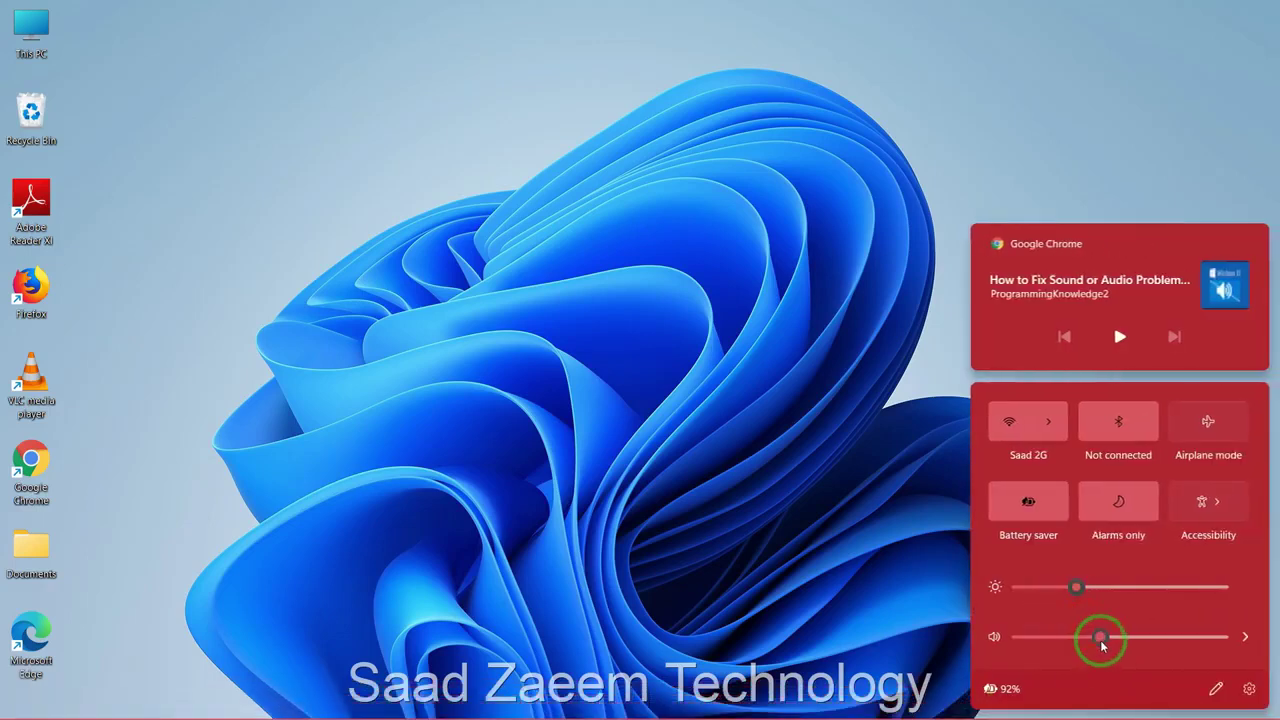
drag(1100, 638, 1224, 645)
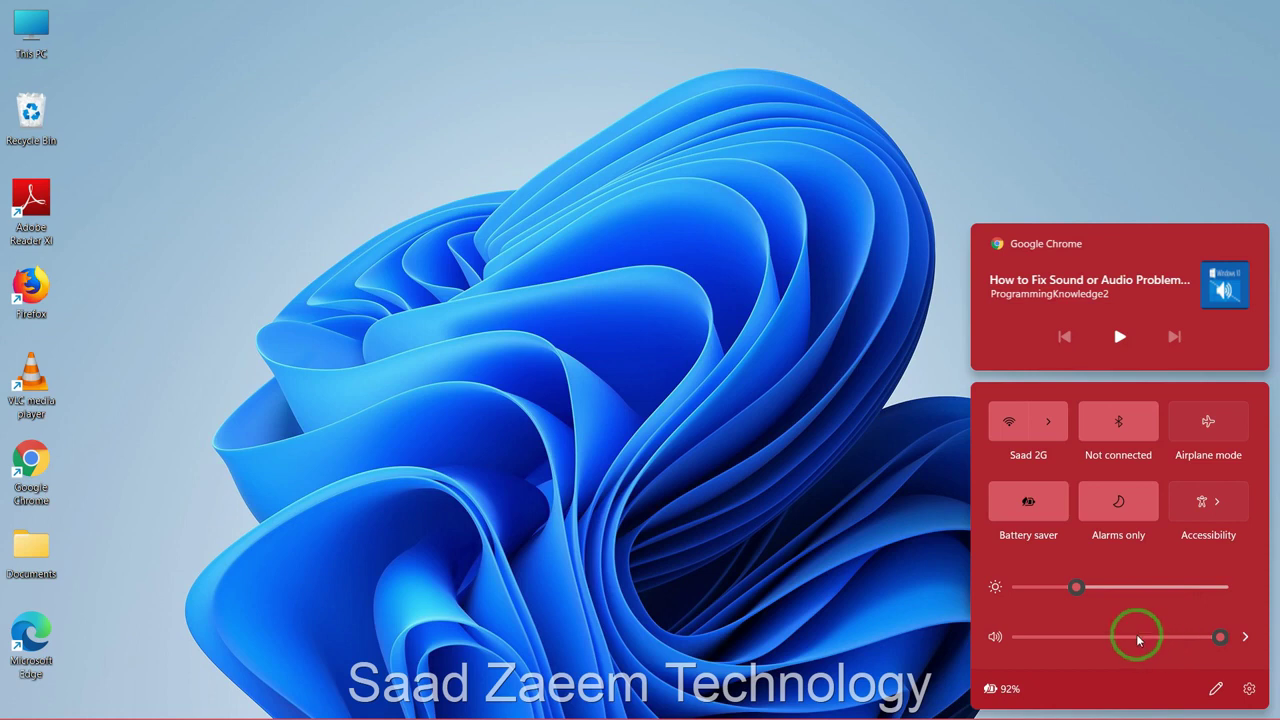
click(953, 614)
mouse_move(1000, 700)
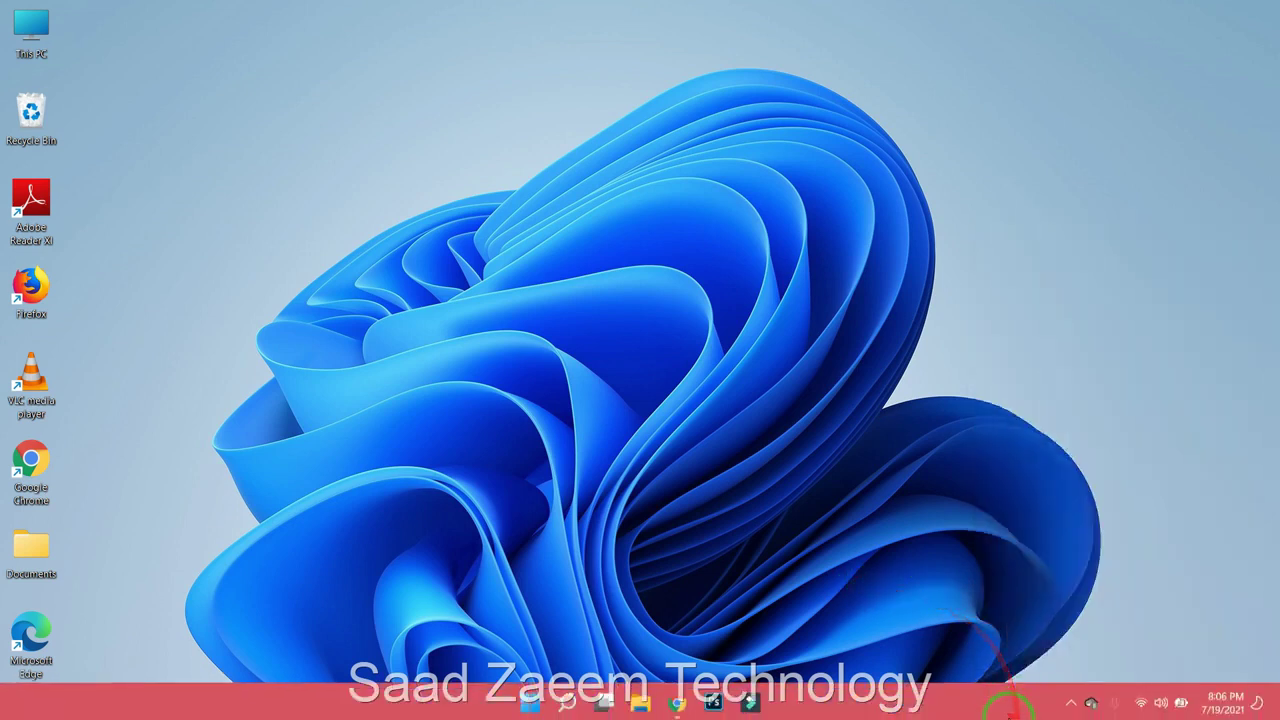
right_click(1162, 701)
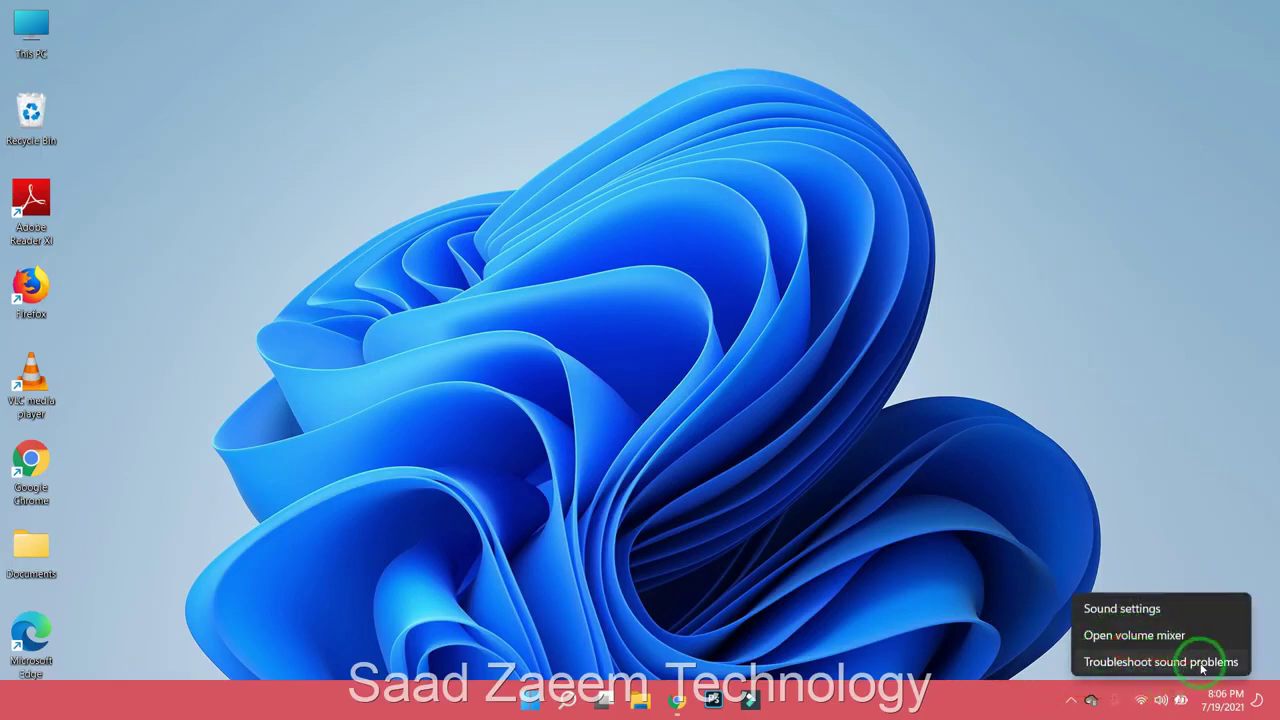
click(1160, 662)
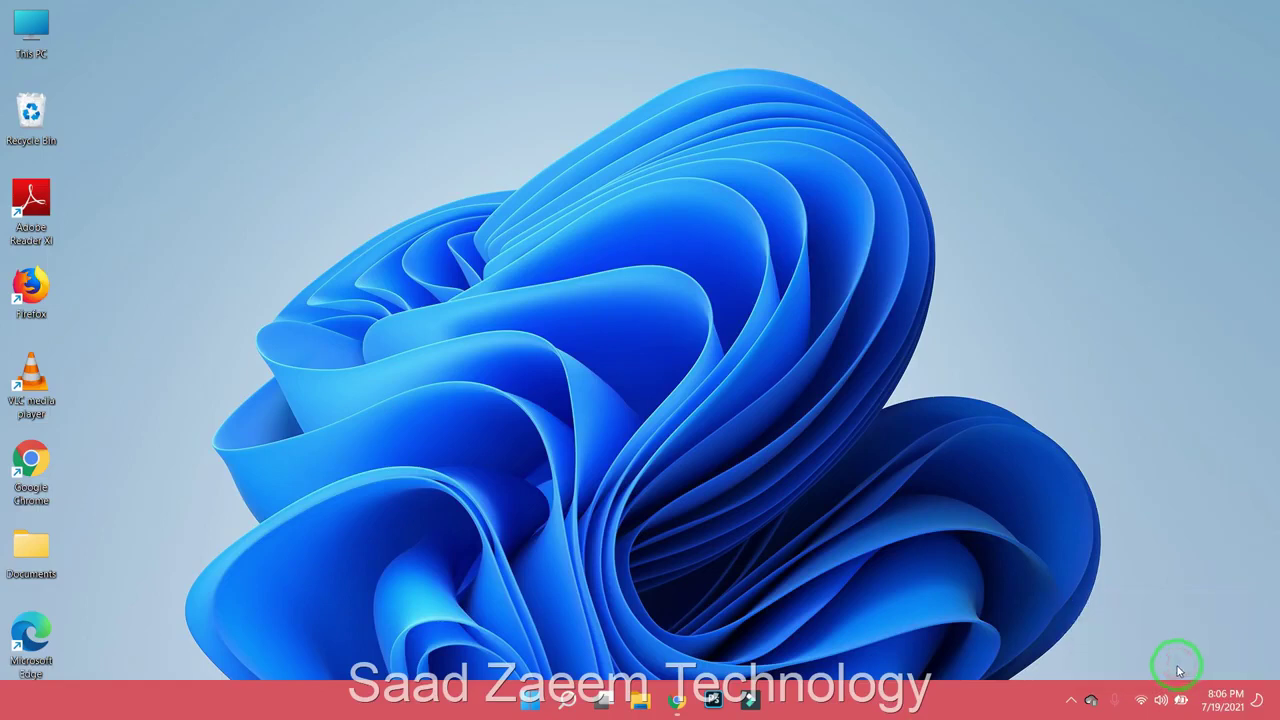
drag(670, 177, 685, 138)
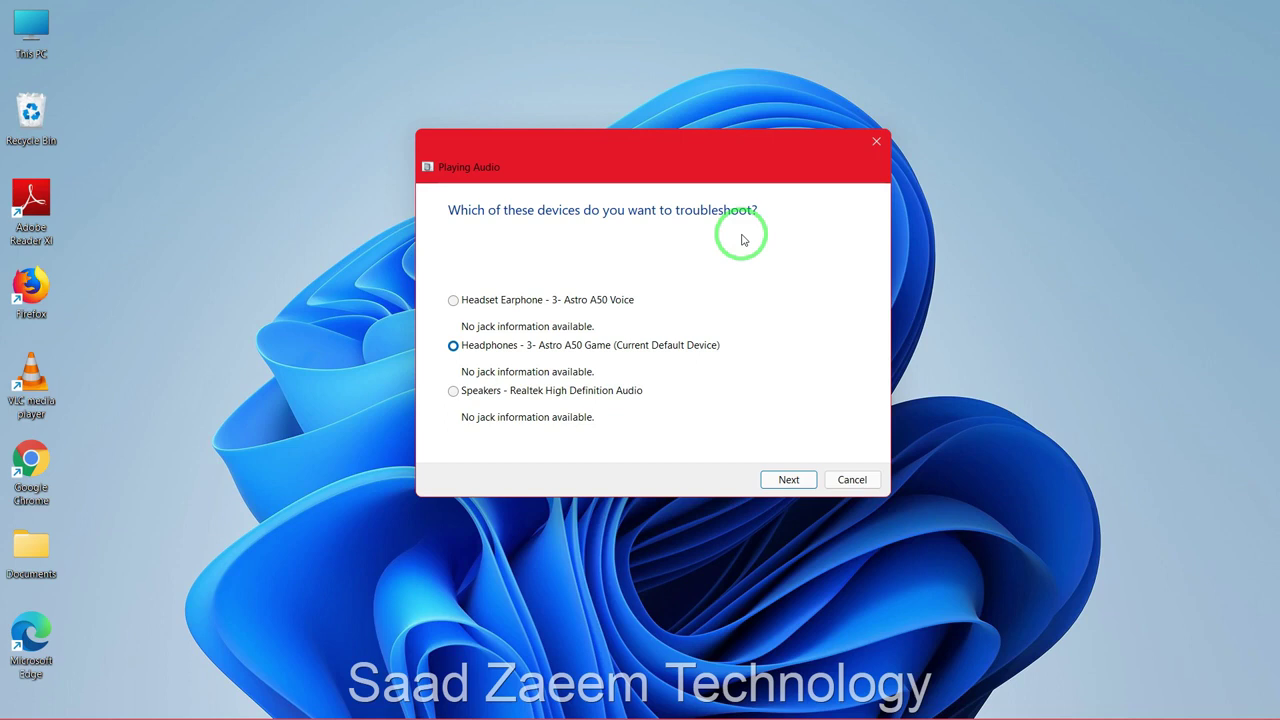
click(852, 480)
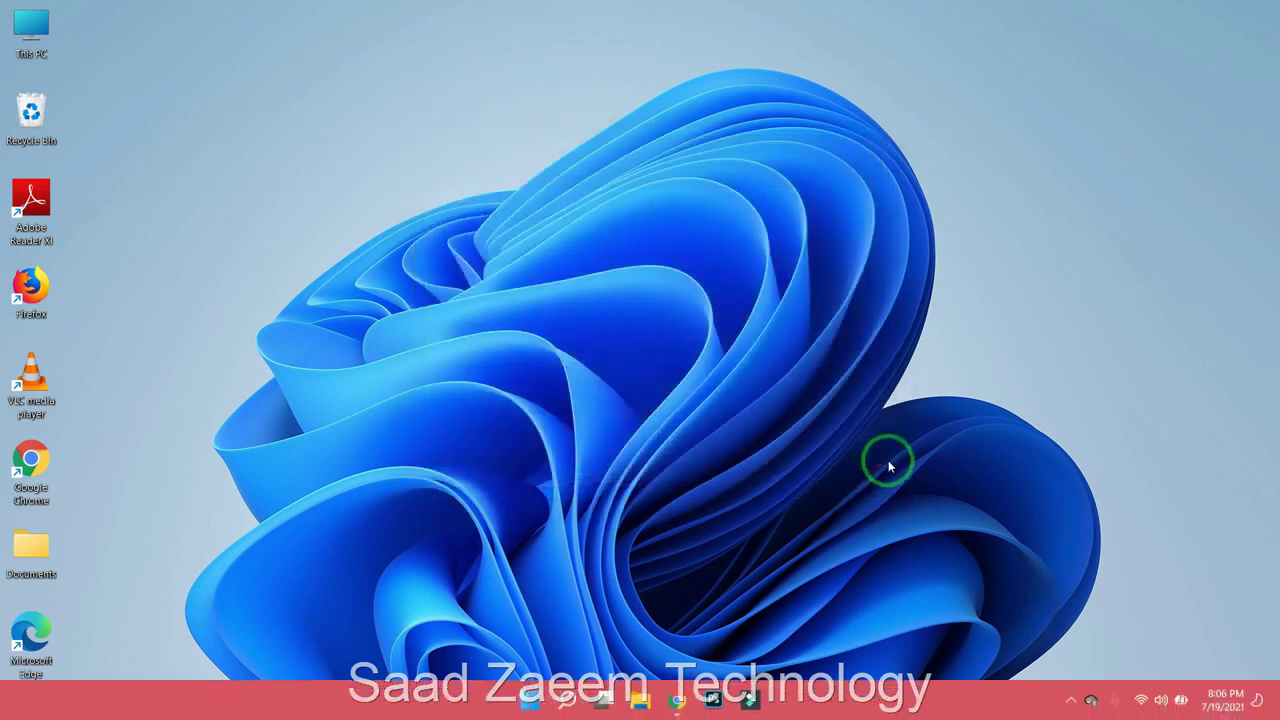
click(628, 246)
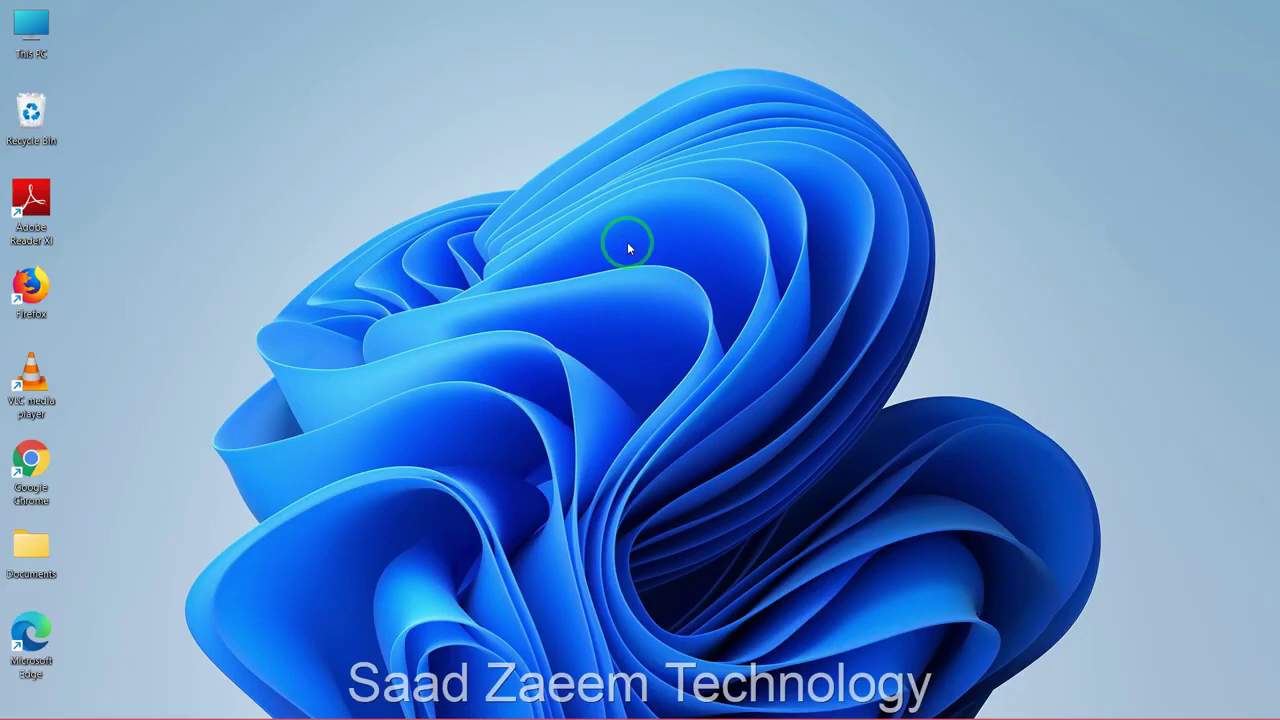
Search for 'Device', launch Device Manager and move its window to the right
click(562, 695)
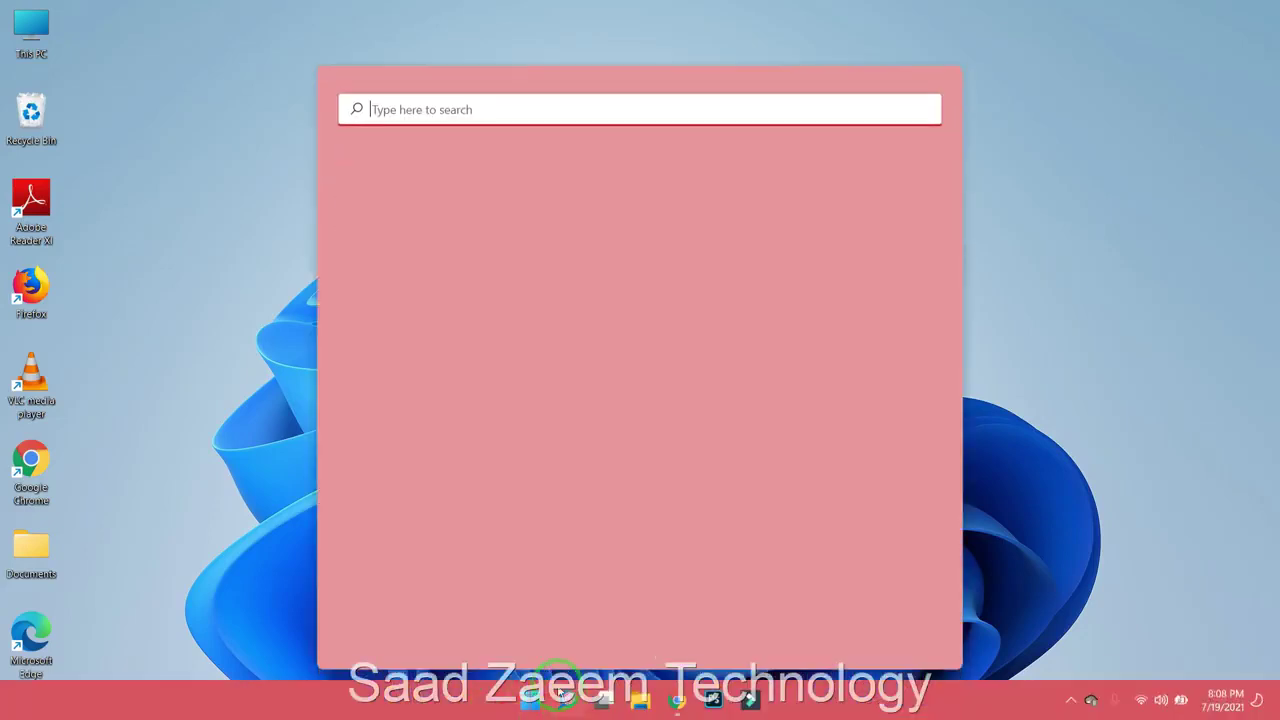
text(De)
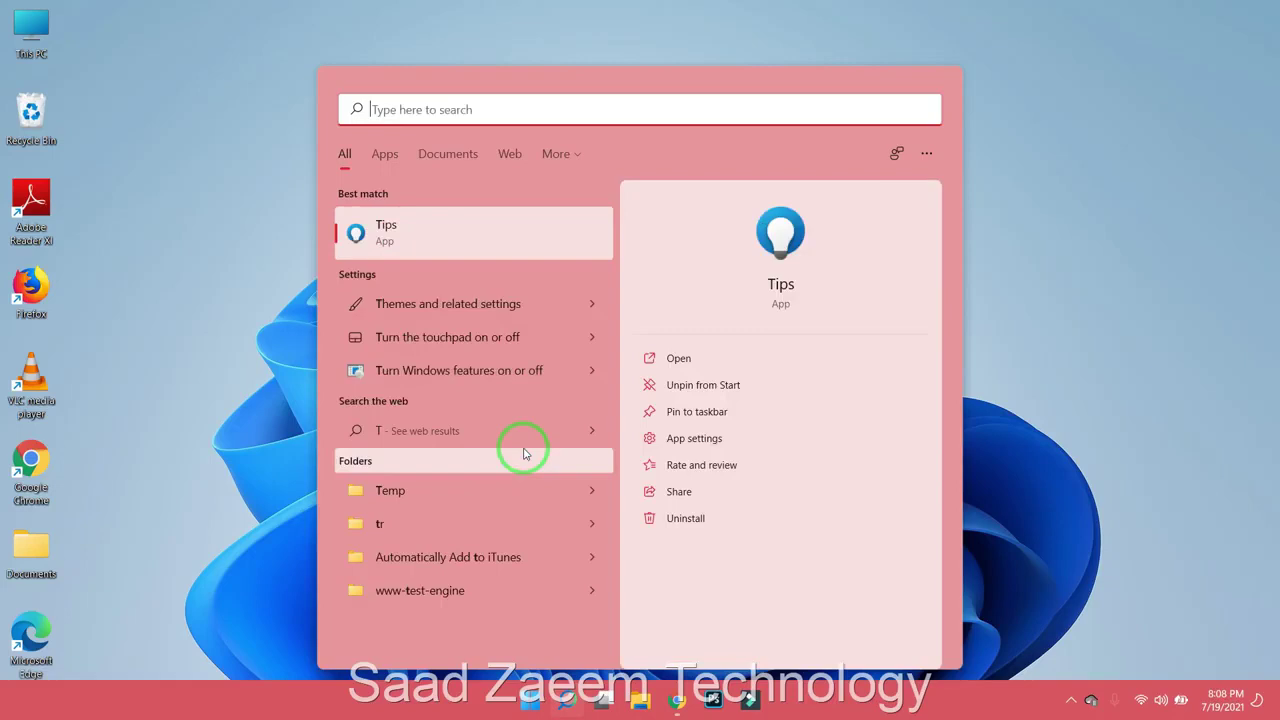
text(vice)
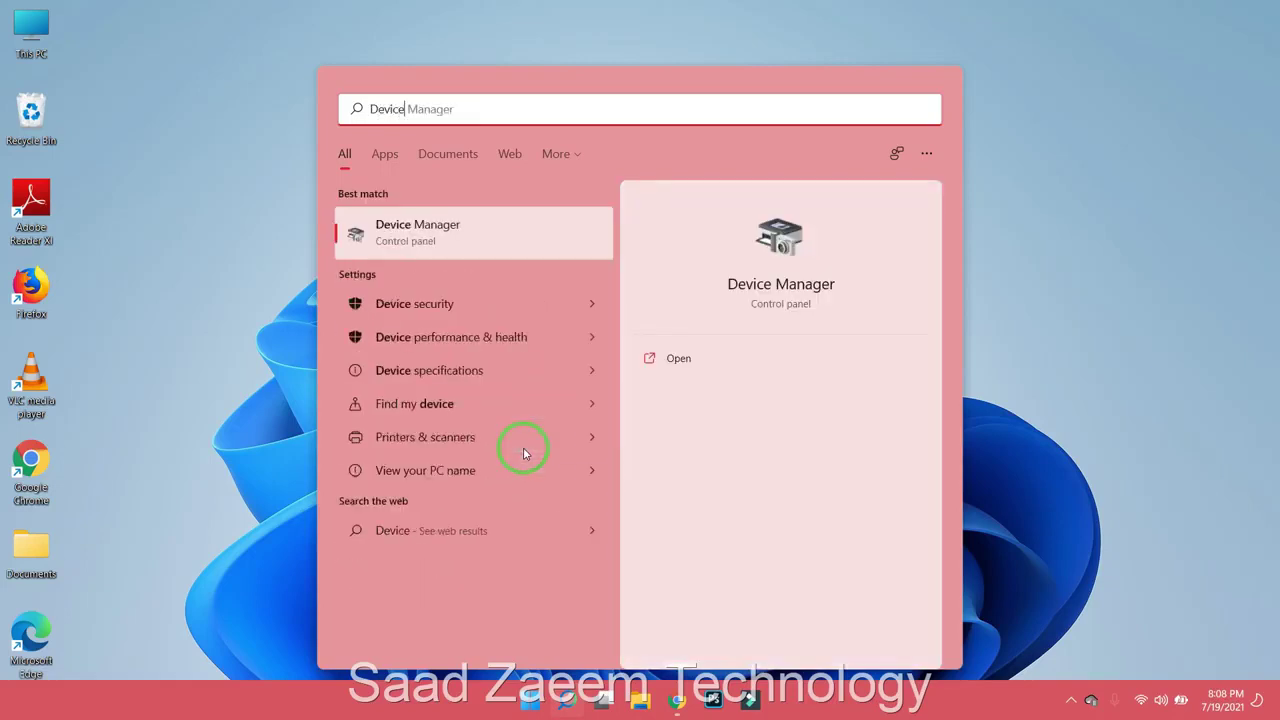
click(497, 244)
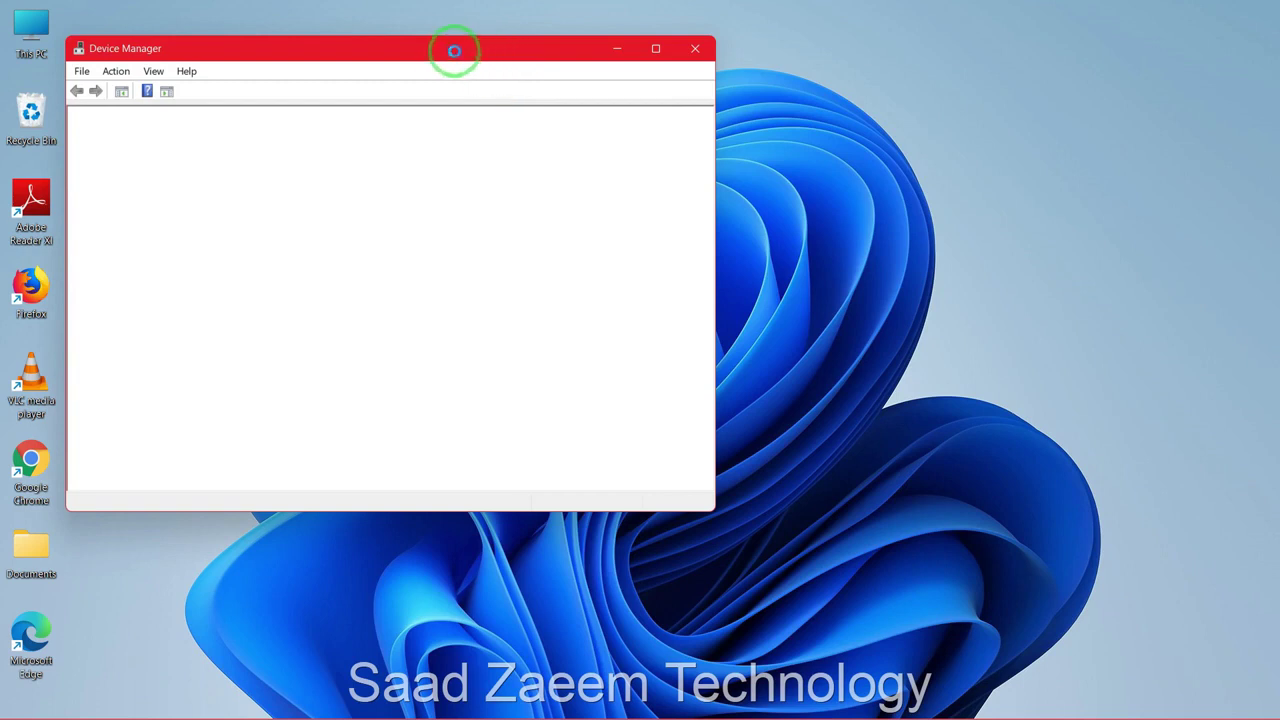
drag(474, 49, 626, 32)
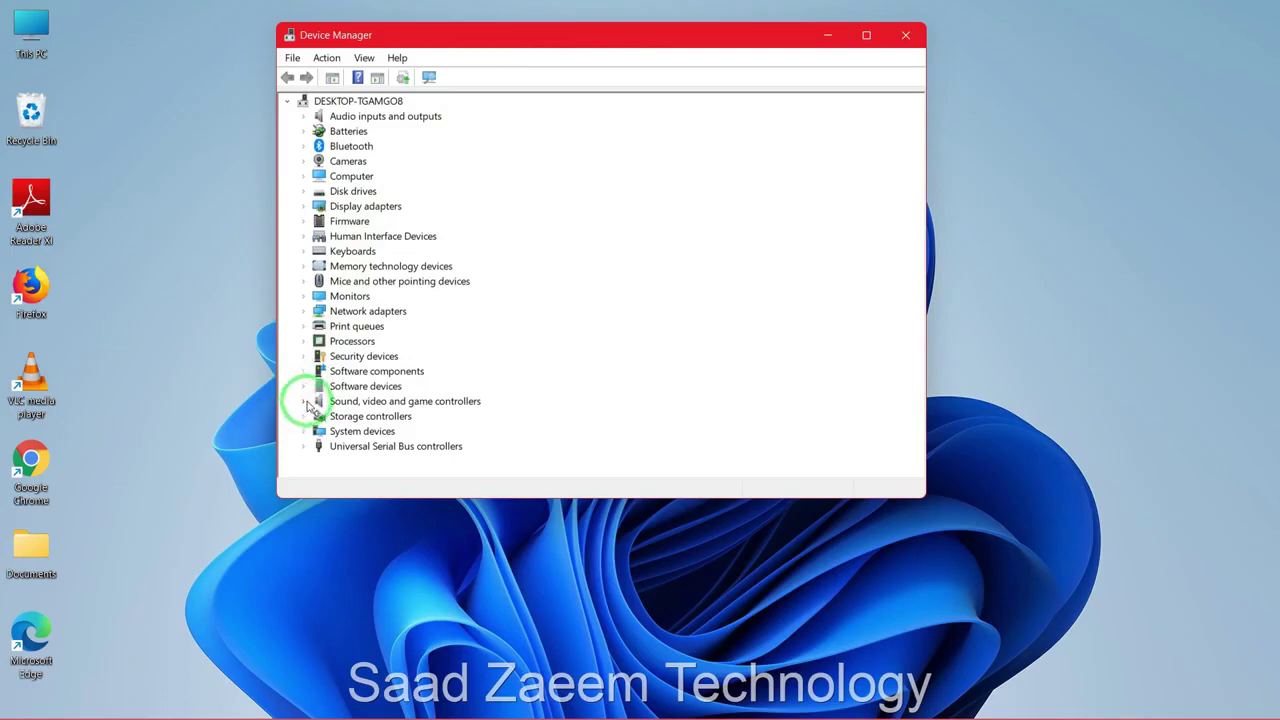
Expand Sound, video and game controllers and open Realtek High Definition Audio Properties
click(304, 401)
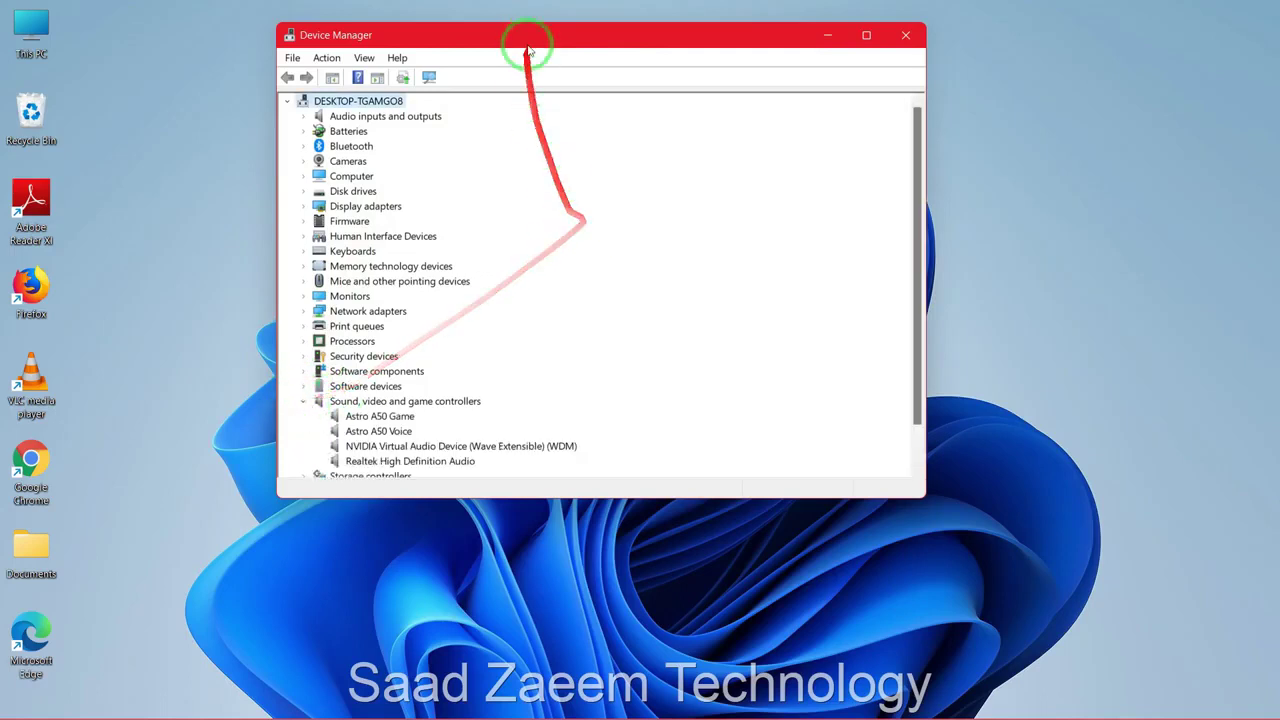
drag(527, 37, 523, 21)
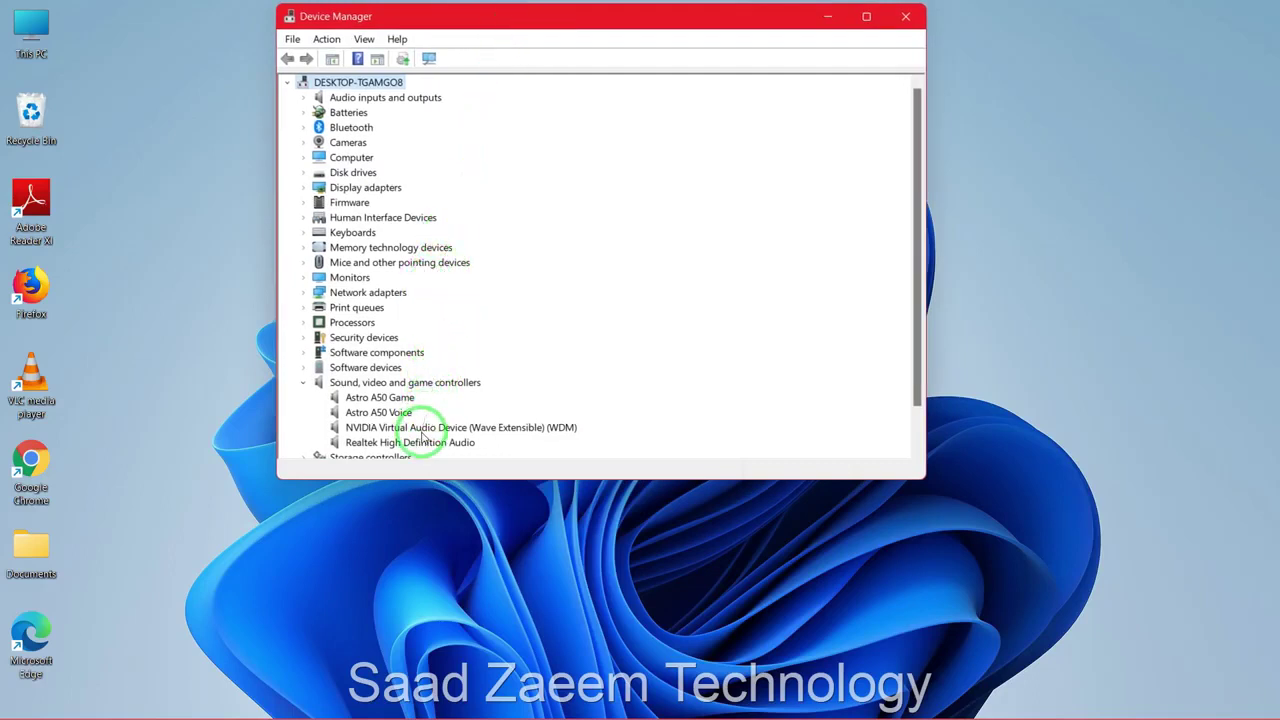
click(385, 443)
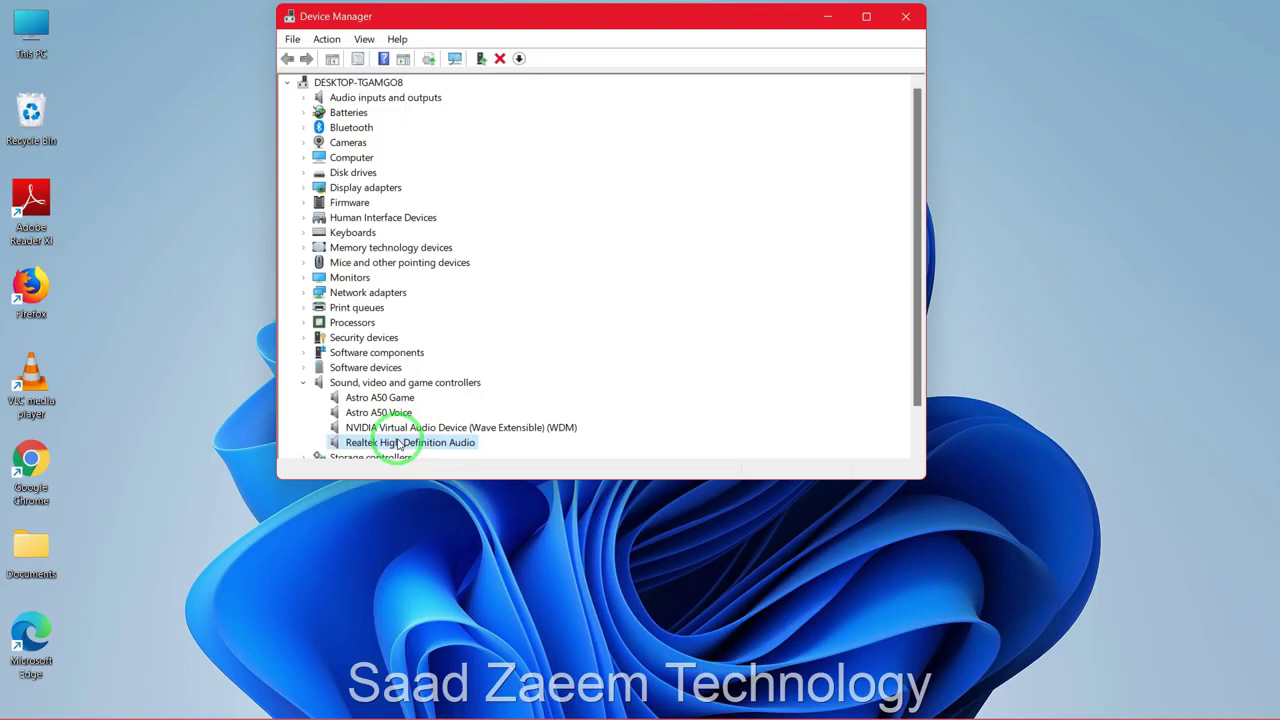
right_click(401, 444)
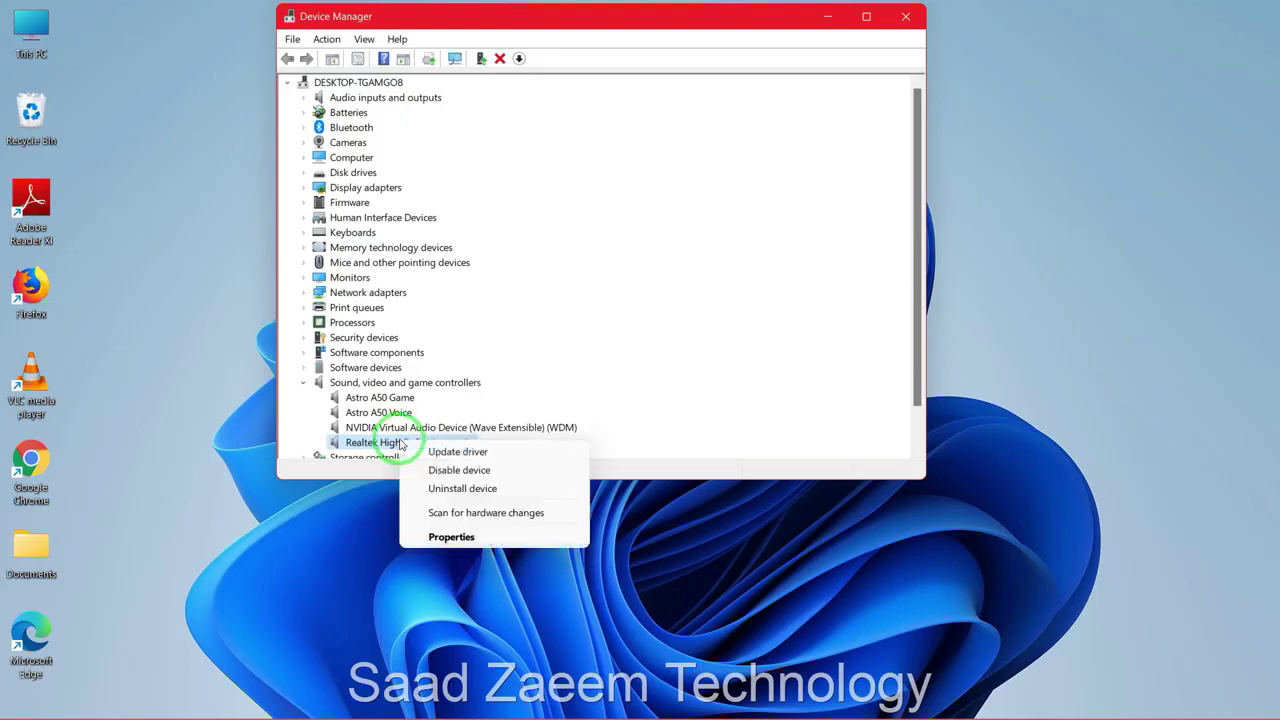
click(440, 537)
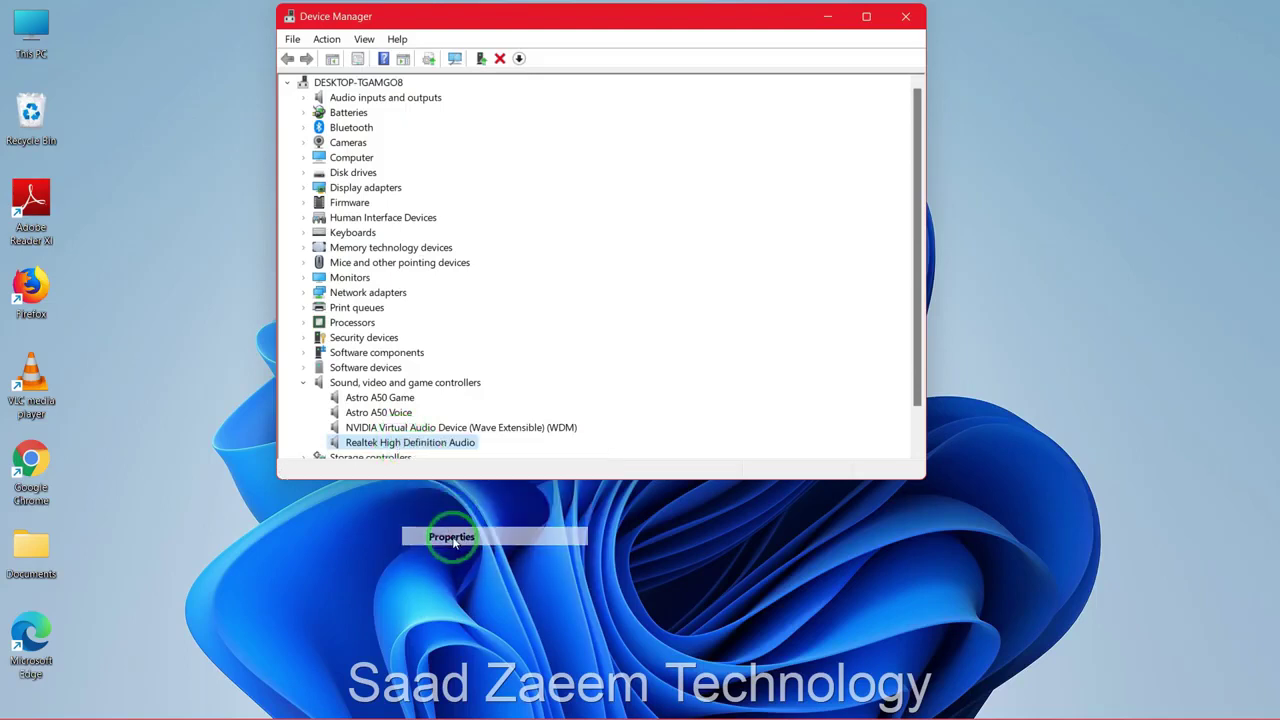
drag(506, 57, 560, 35)
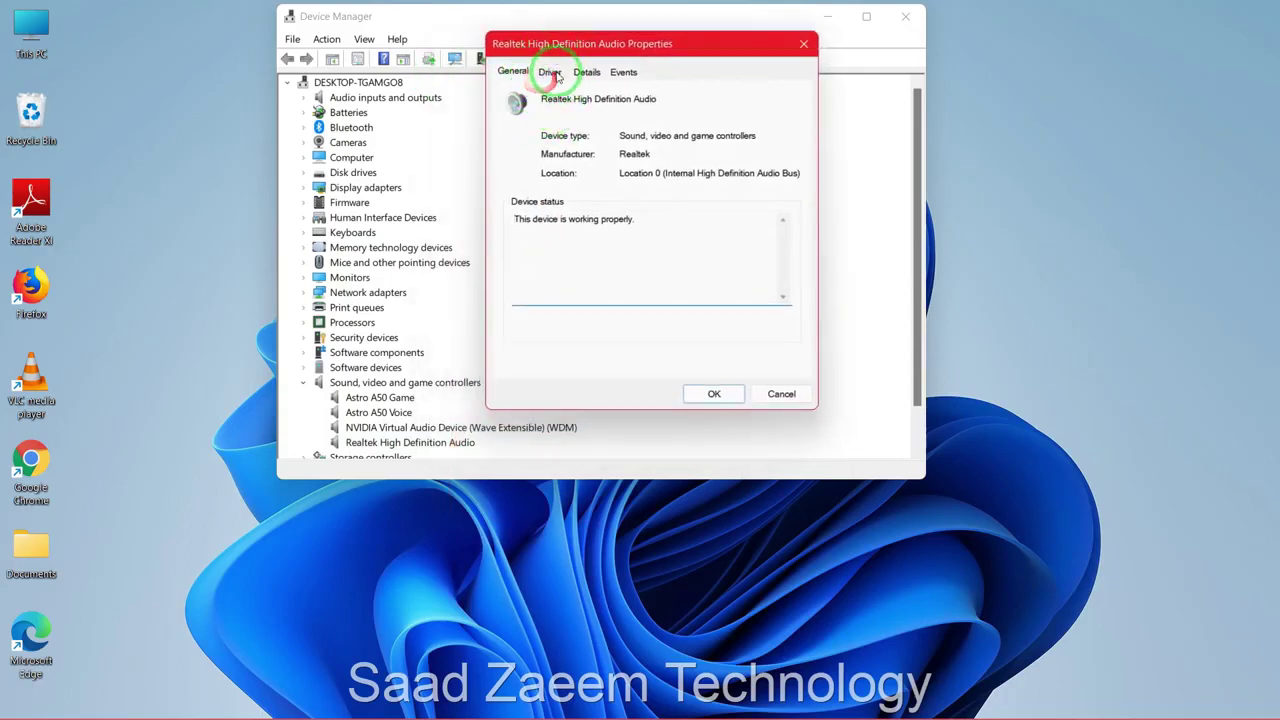
Start updating the Realtek High Definition Audio driver from its Driver tab
click(552, 74)
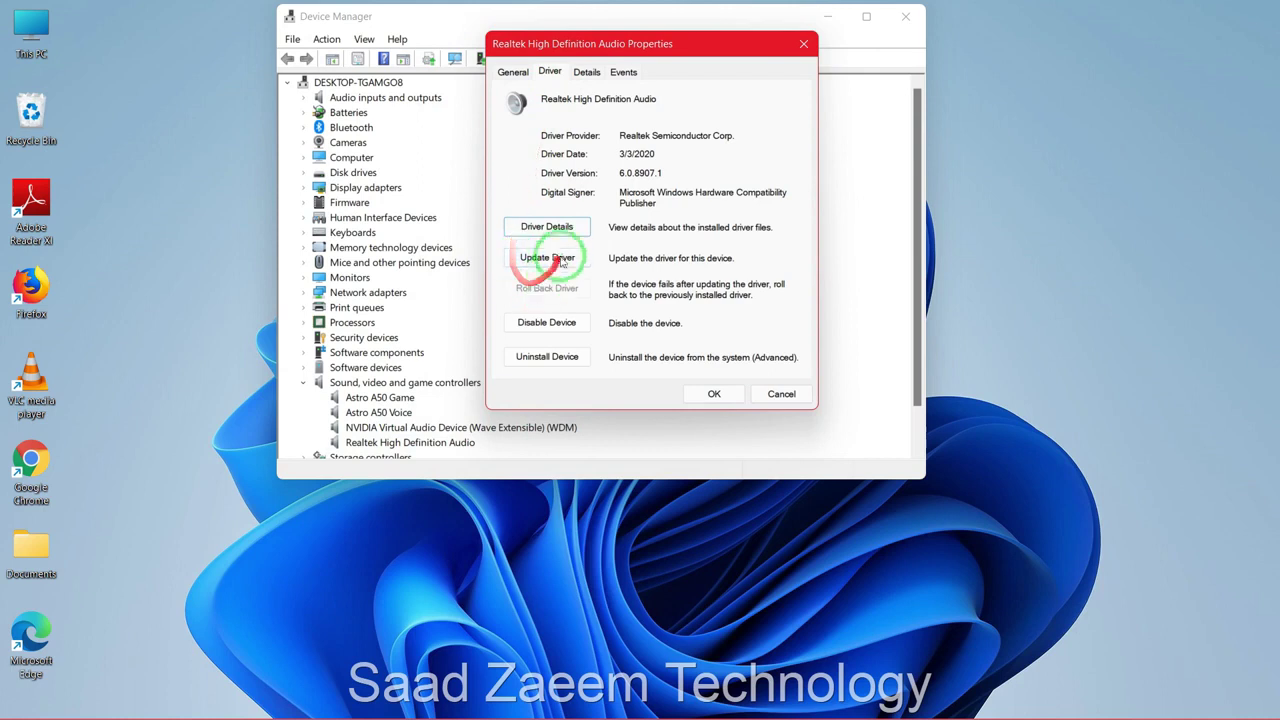
click(530, 264)
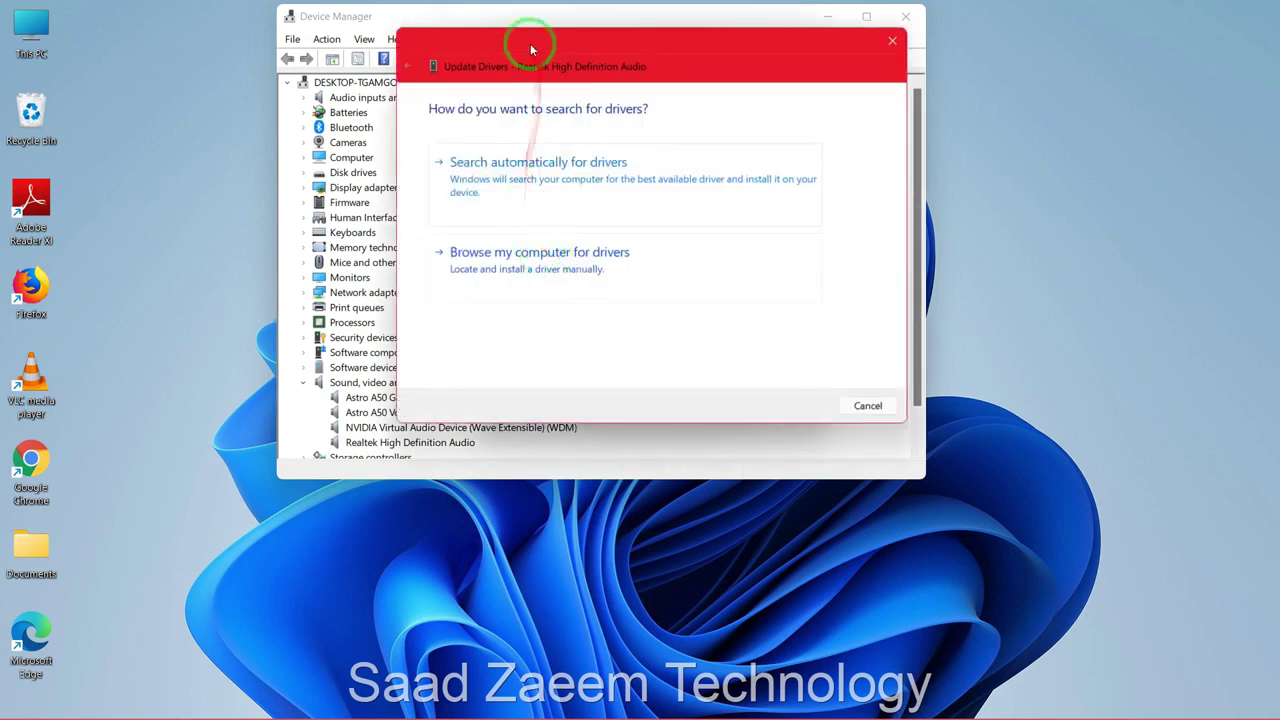
drag(530, 43, 882, 45)
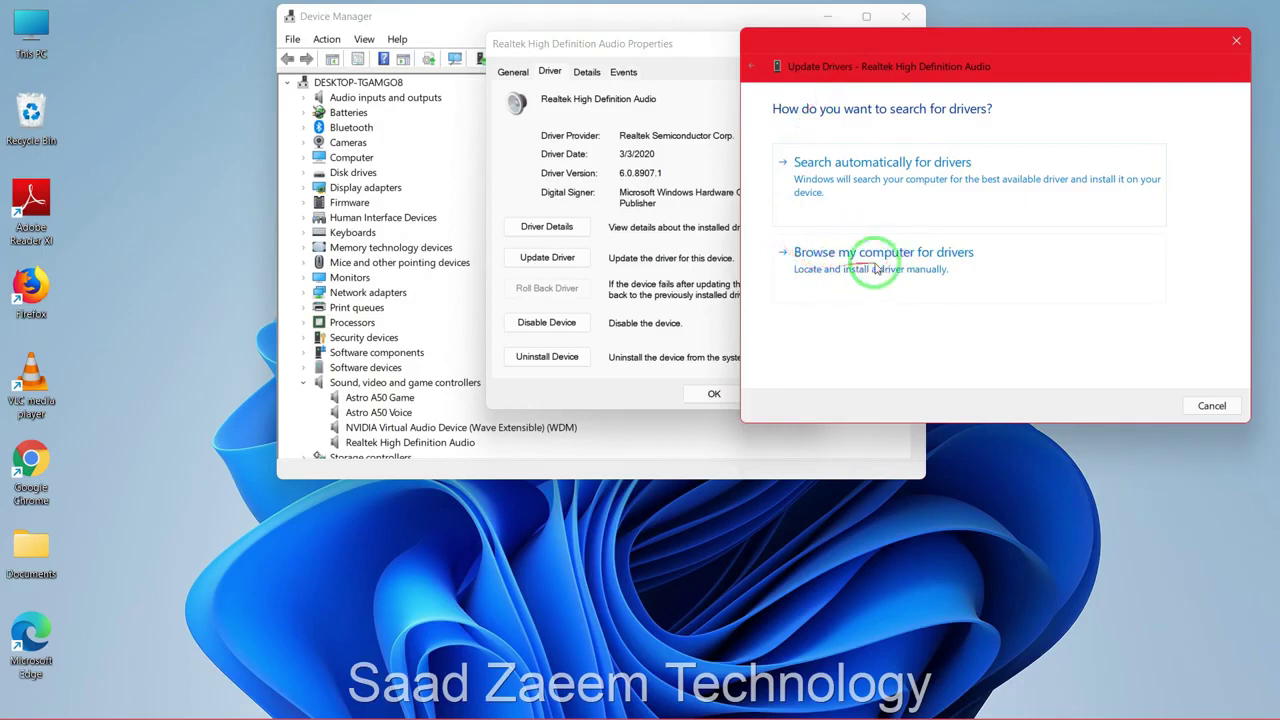
Choose to browse the computer and pick from the list of available drivers
click(940, 272)
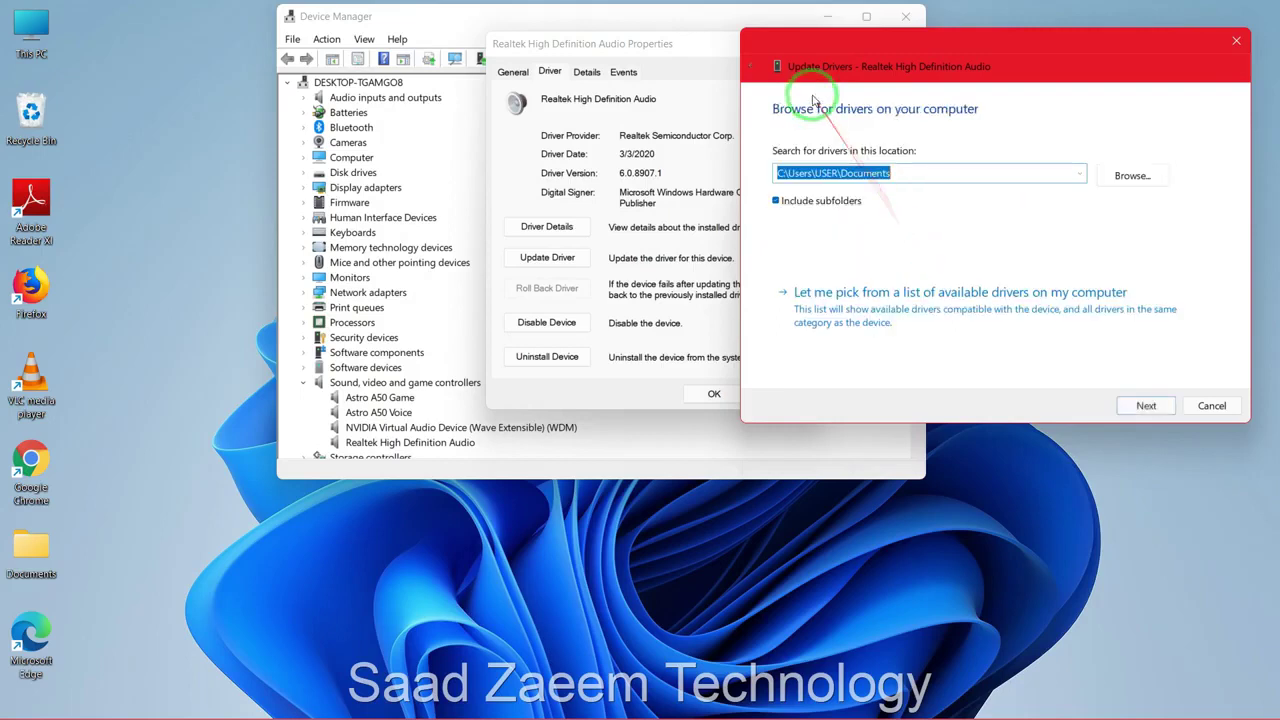
click(904, 173)
drag(904, 173, 780, 150)
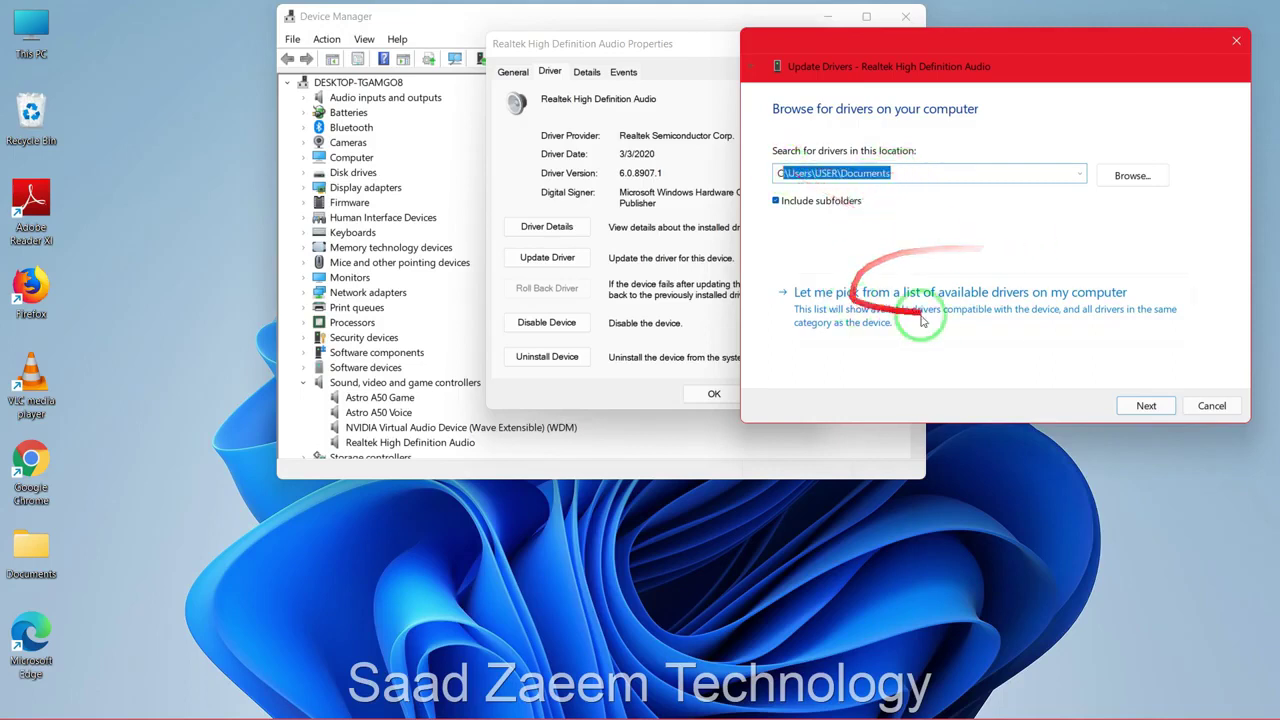
click(1074, 304)
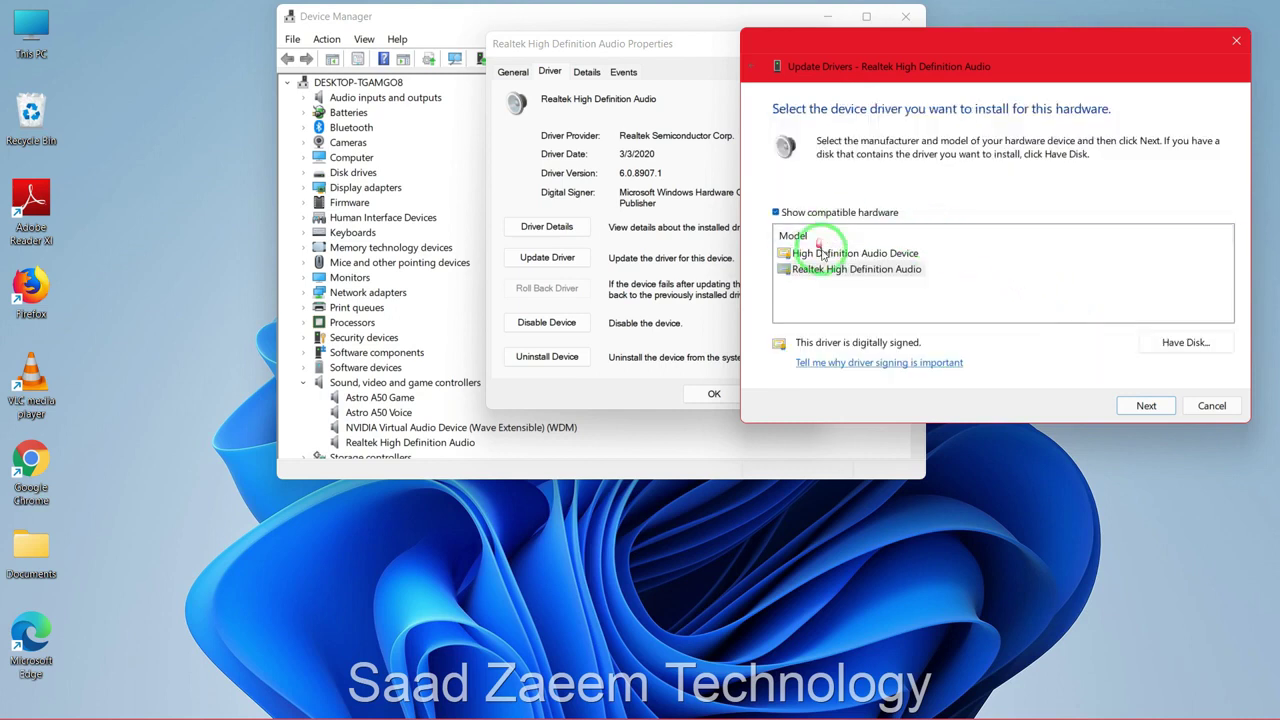
Install the generic High Definition Audio Device driver, accept the warning, and close Device Manager
click(873, 256)
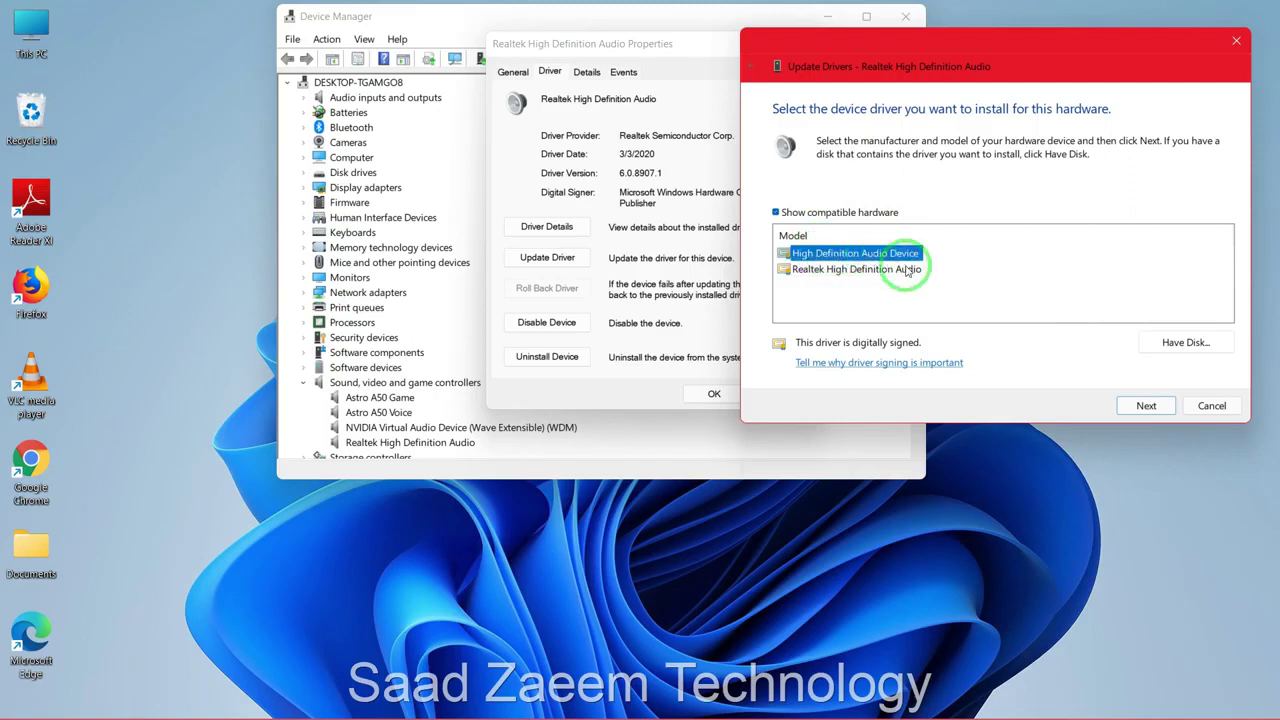
click(1140, 407)
drag(676, 360, 1055, 100)
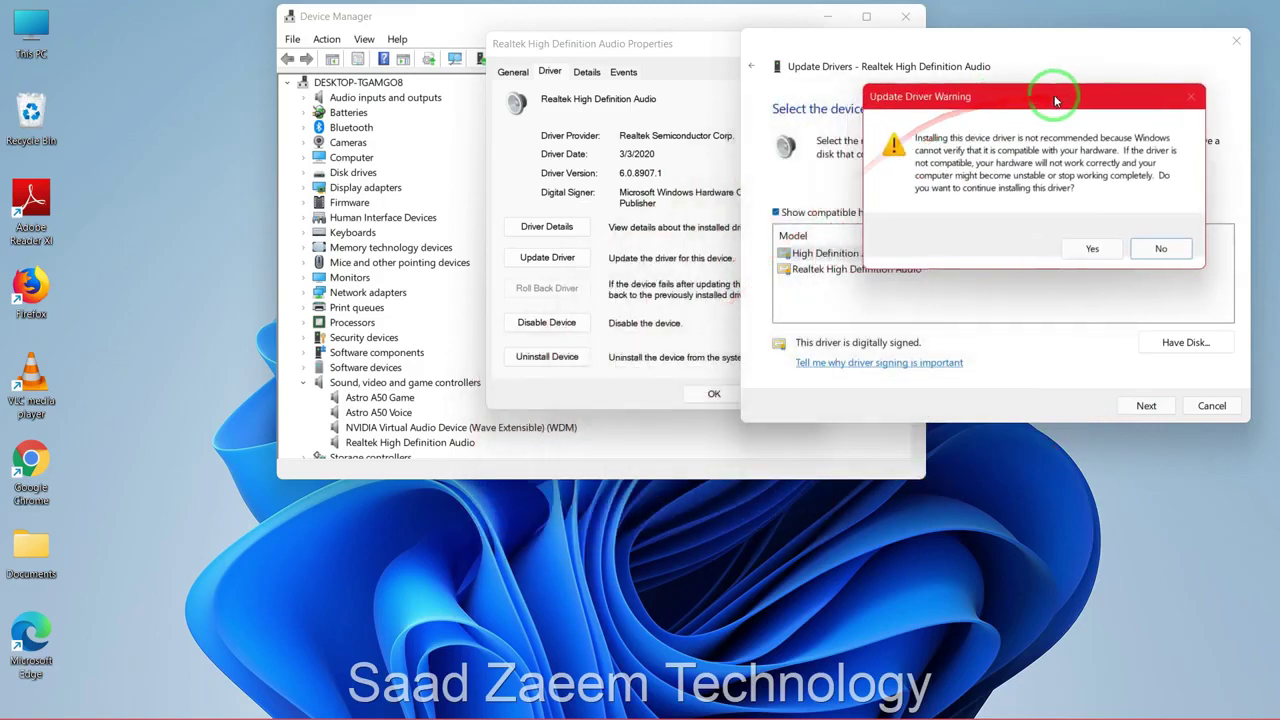
click(1087, 248)
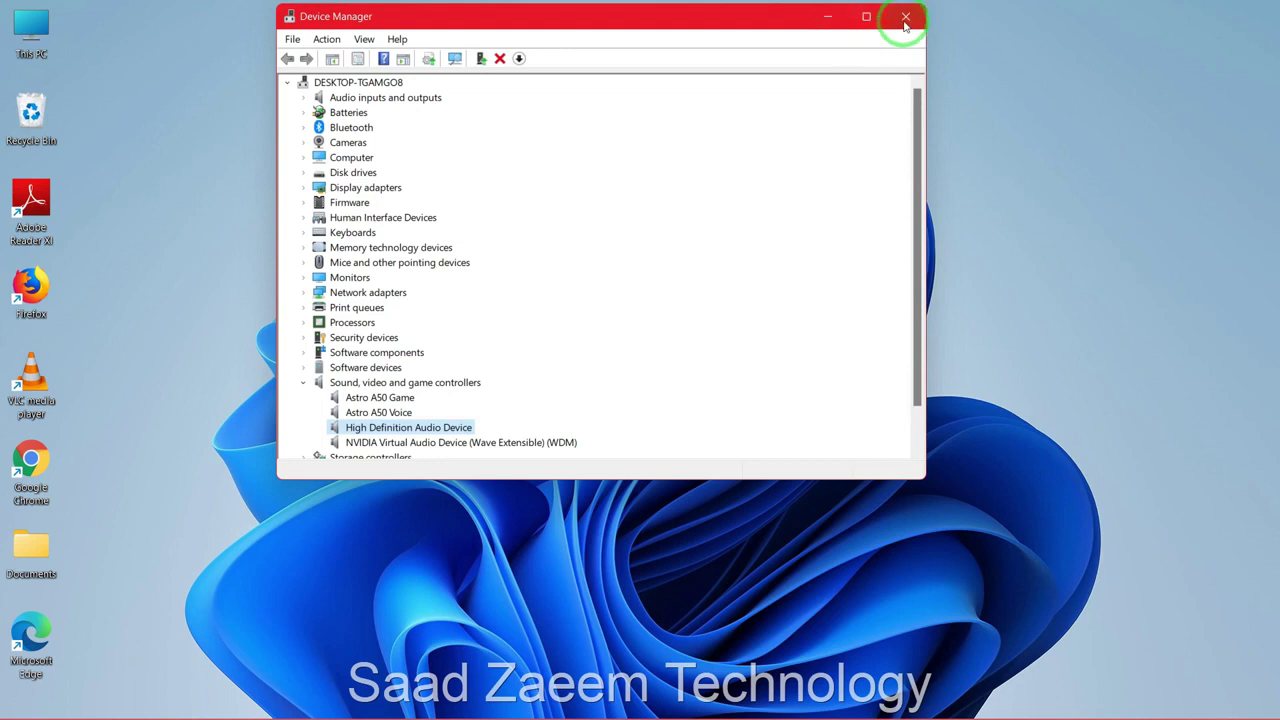
click(905, 18)
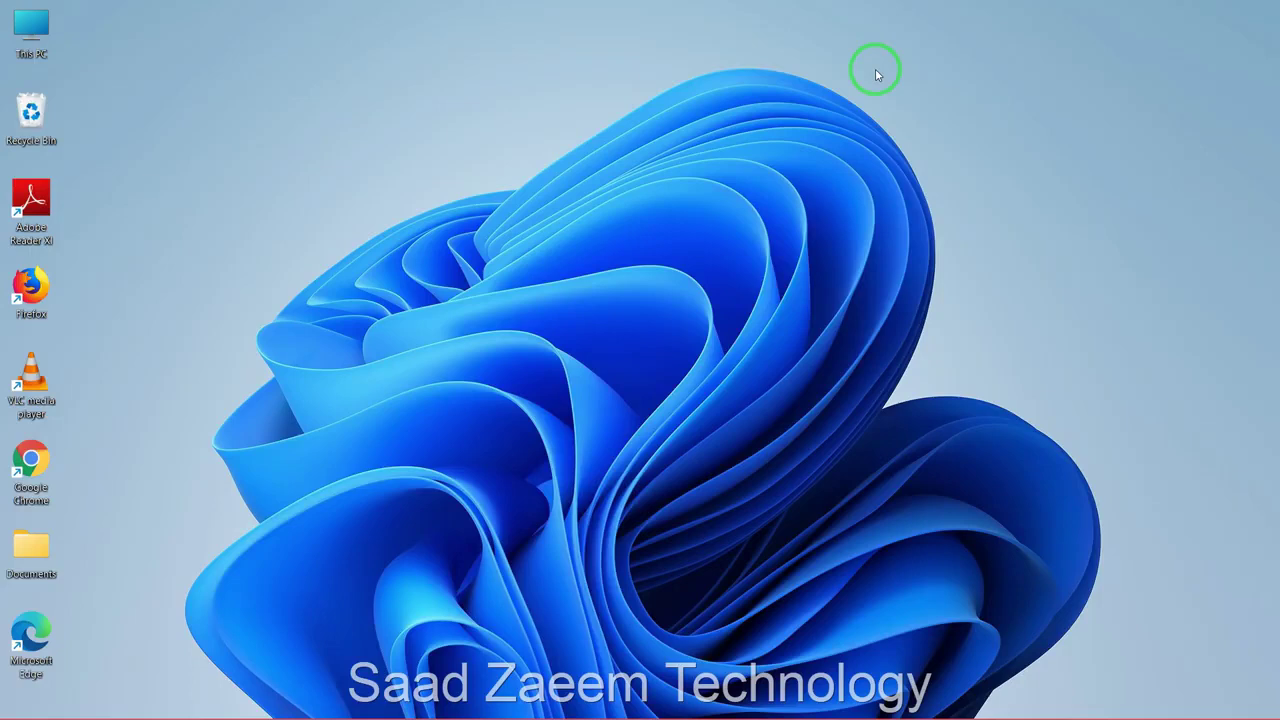
Reopen Device Manager by searching 'Dev' and reposition its window
mouse_move(756, 712)
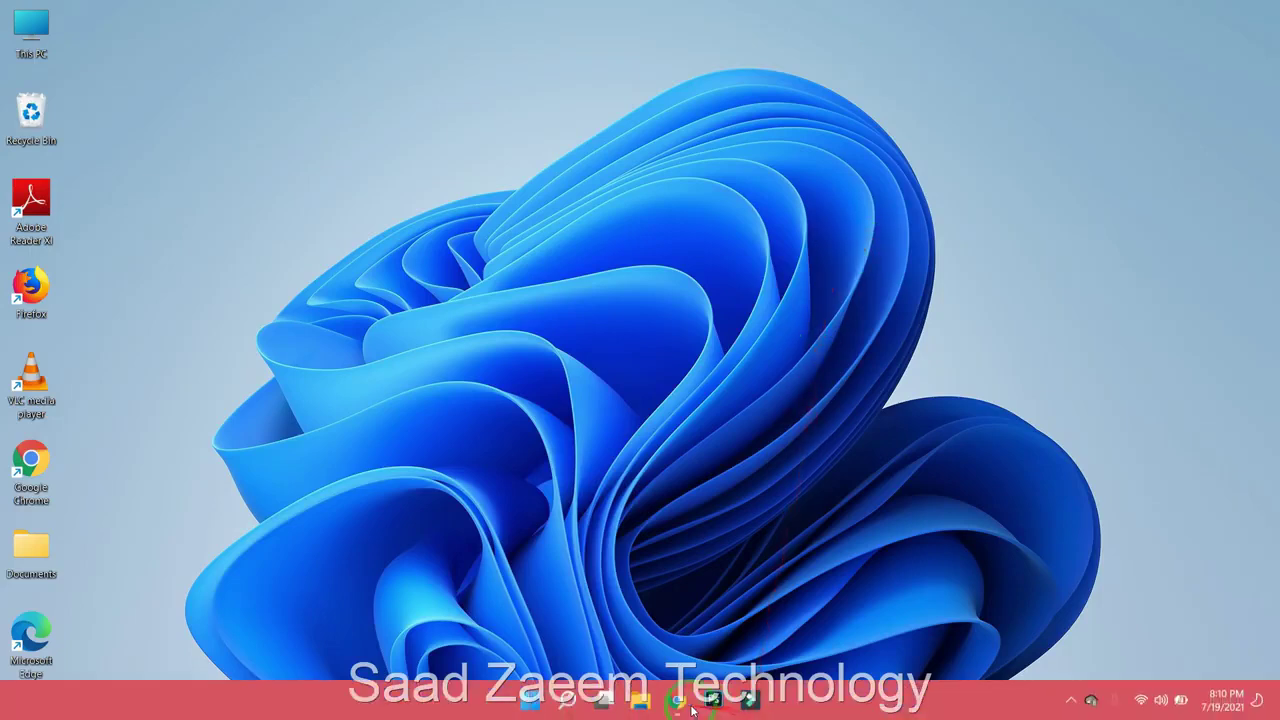
click(568, 703)
text(Devi)
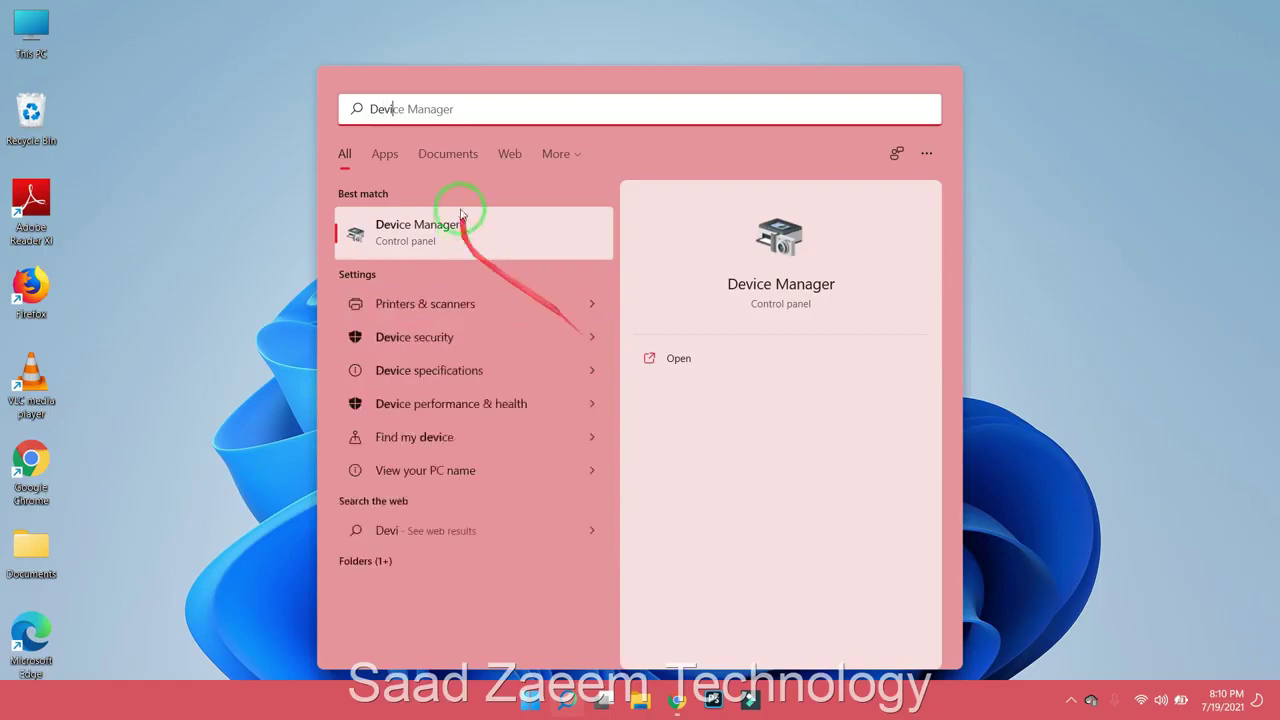
click(449, 231)
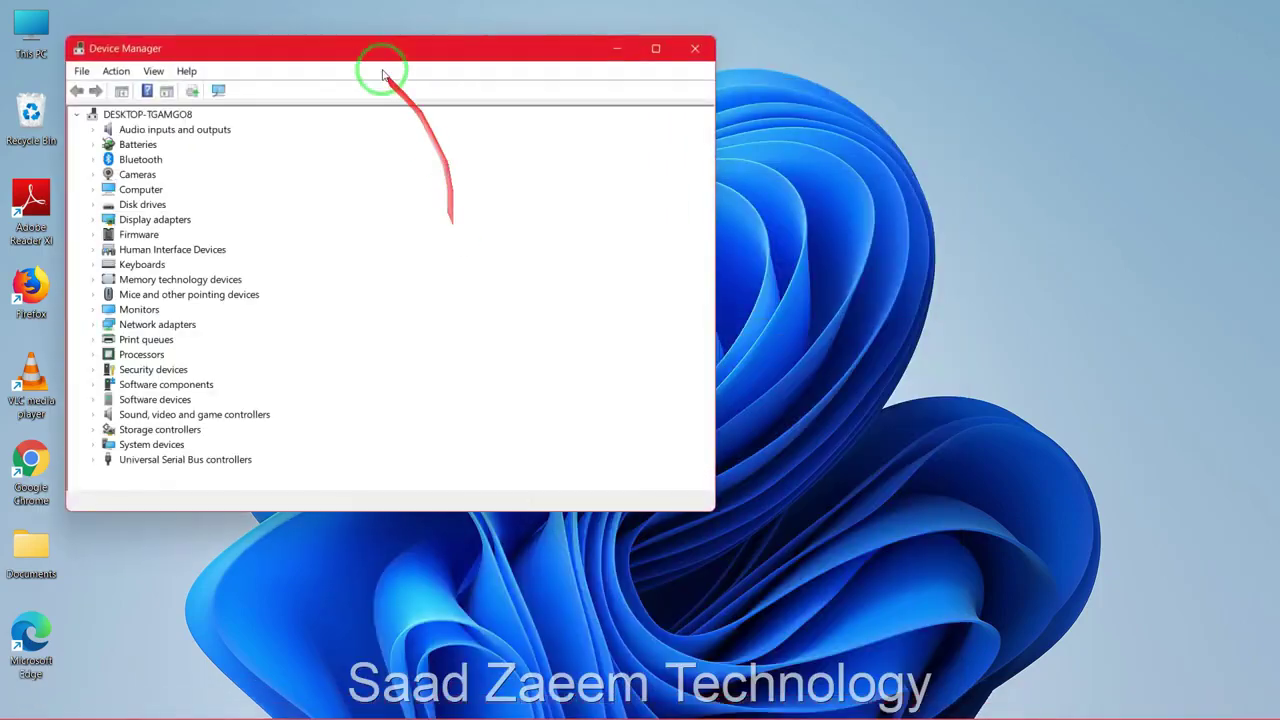
drag(366, 51, 586, 34)
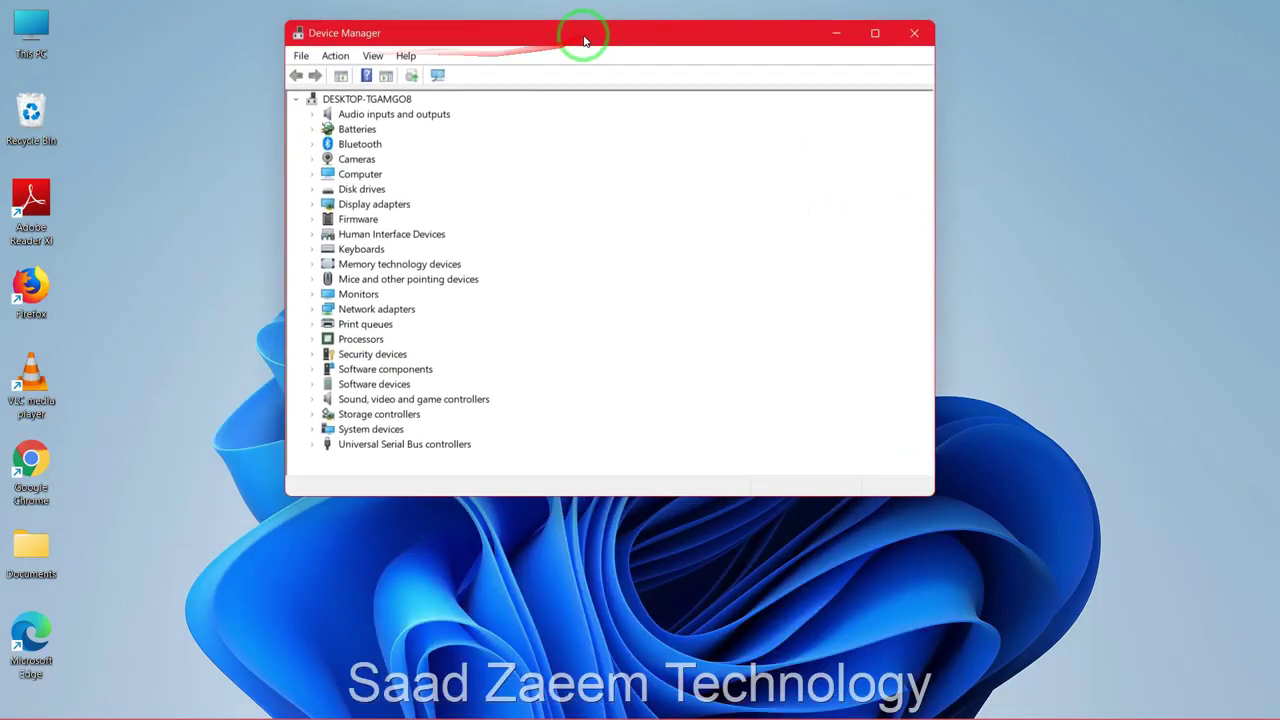
Scan for hardware changes on High Definition Audio Device, then close Device Manager
double_click(330, 400)
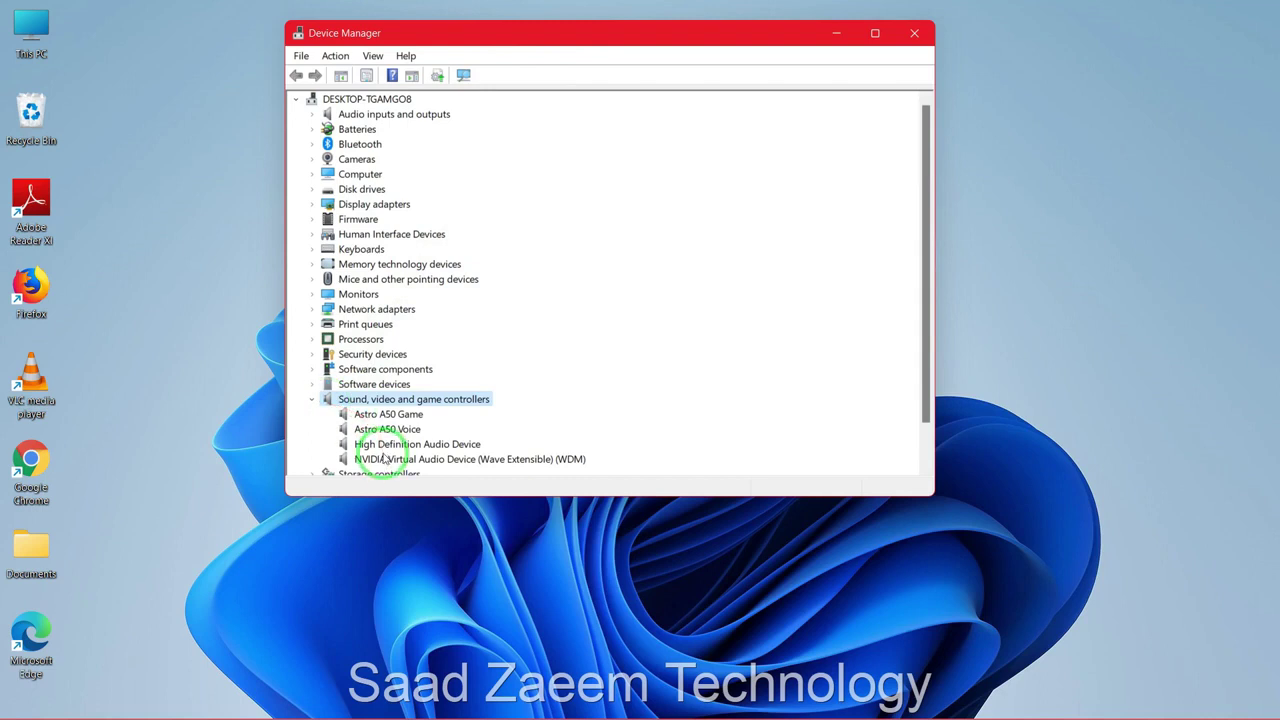
right_click(385, 446)
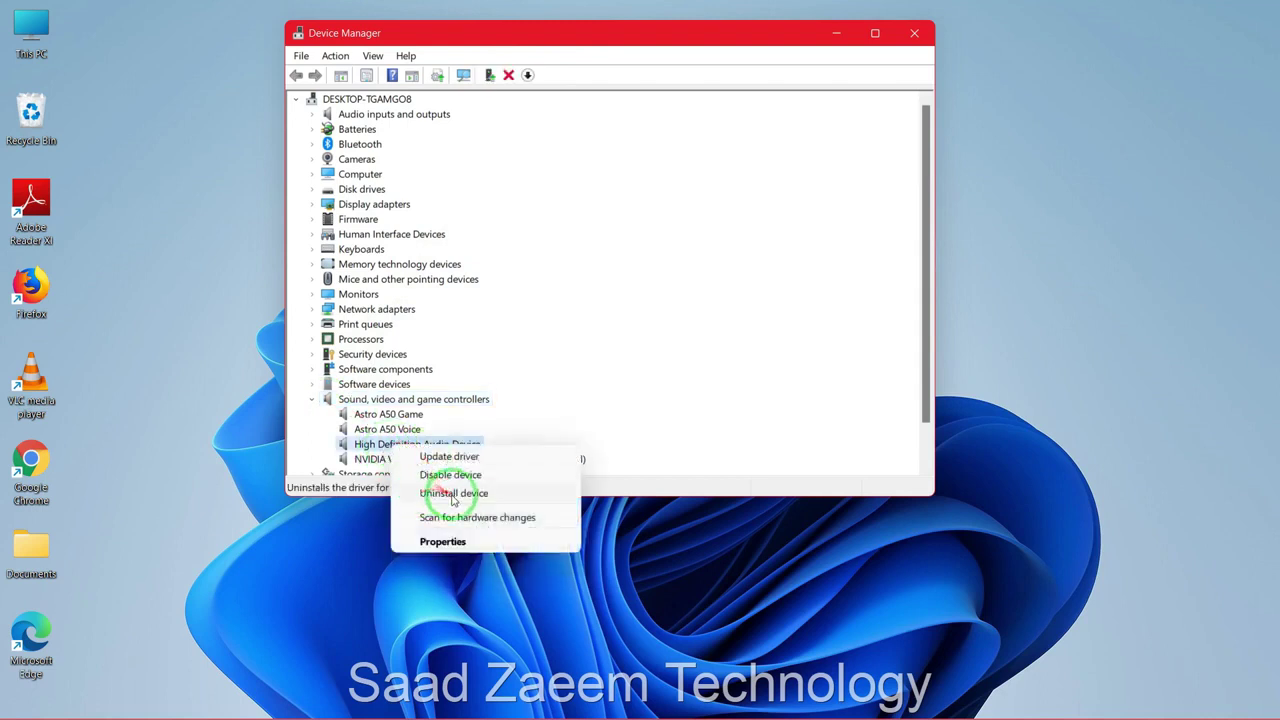
click(495, 456)
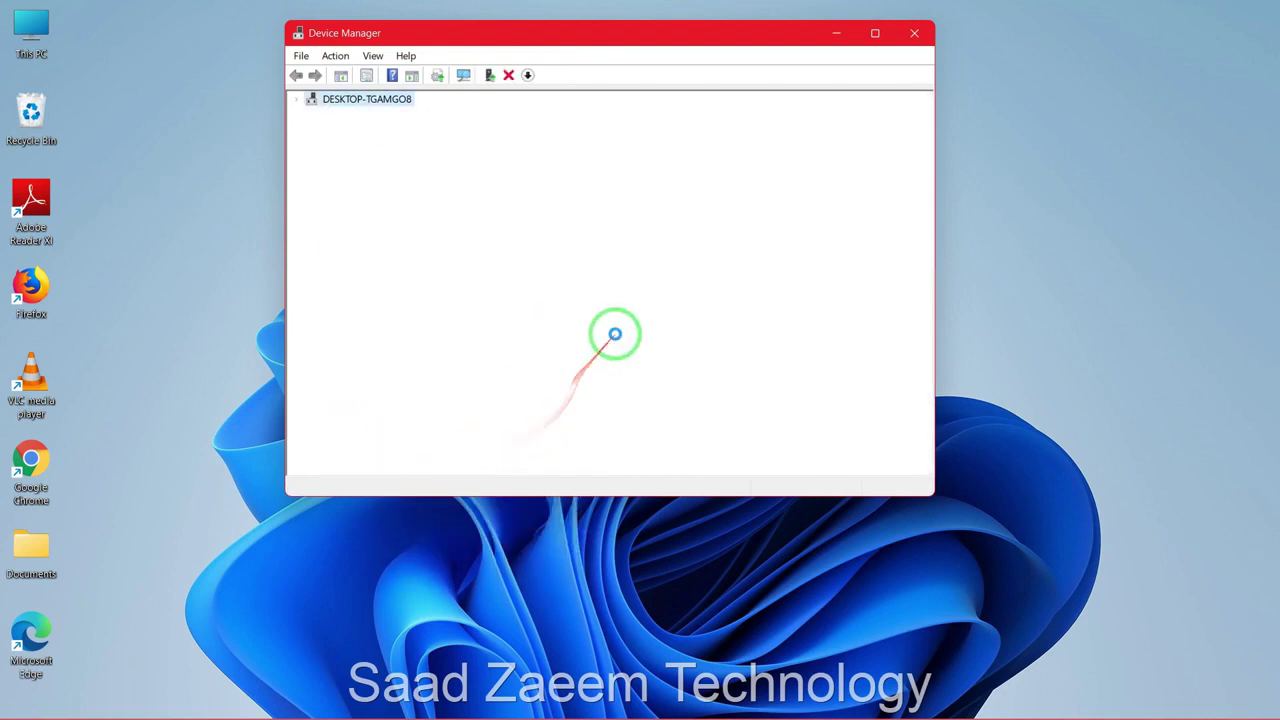
click(910, 35)
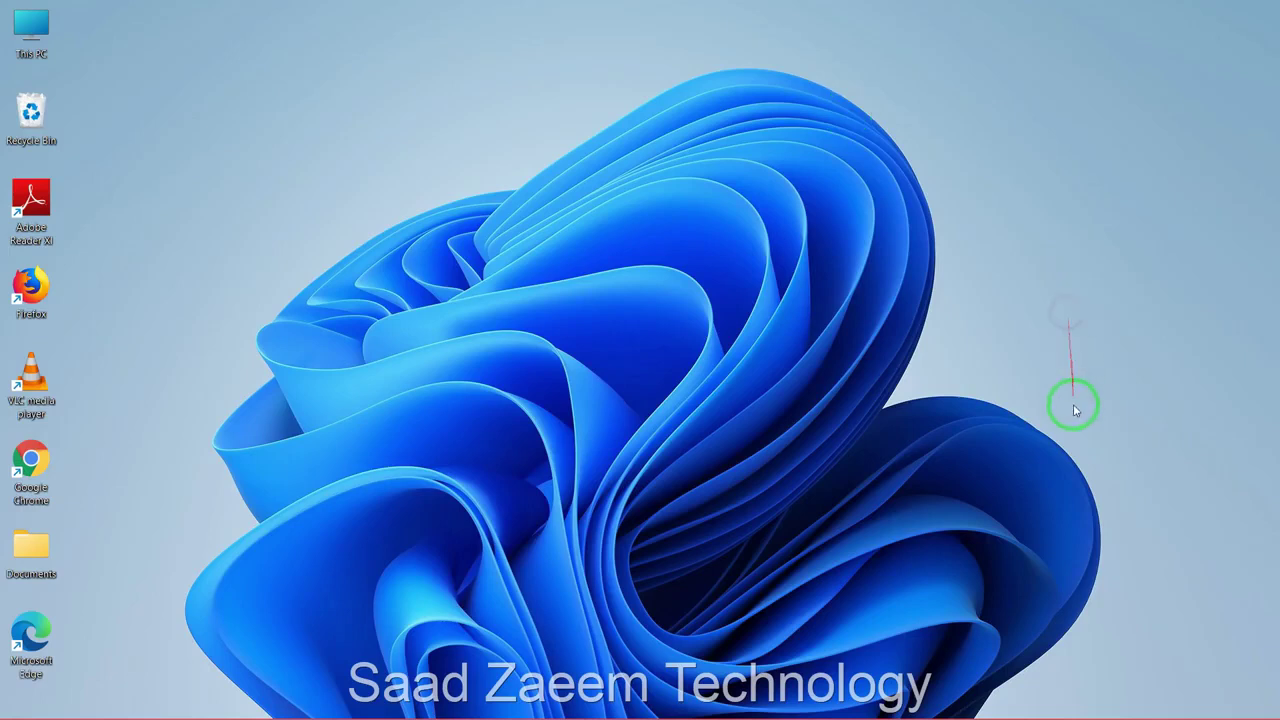
Open Sound settings from the tray speaker and launch the classic Sound dialog via More sound settings
key(super)
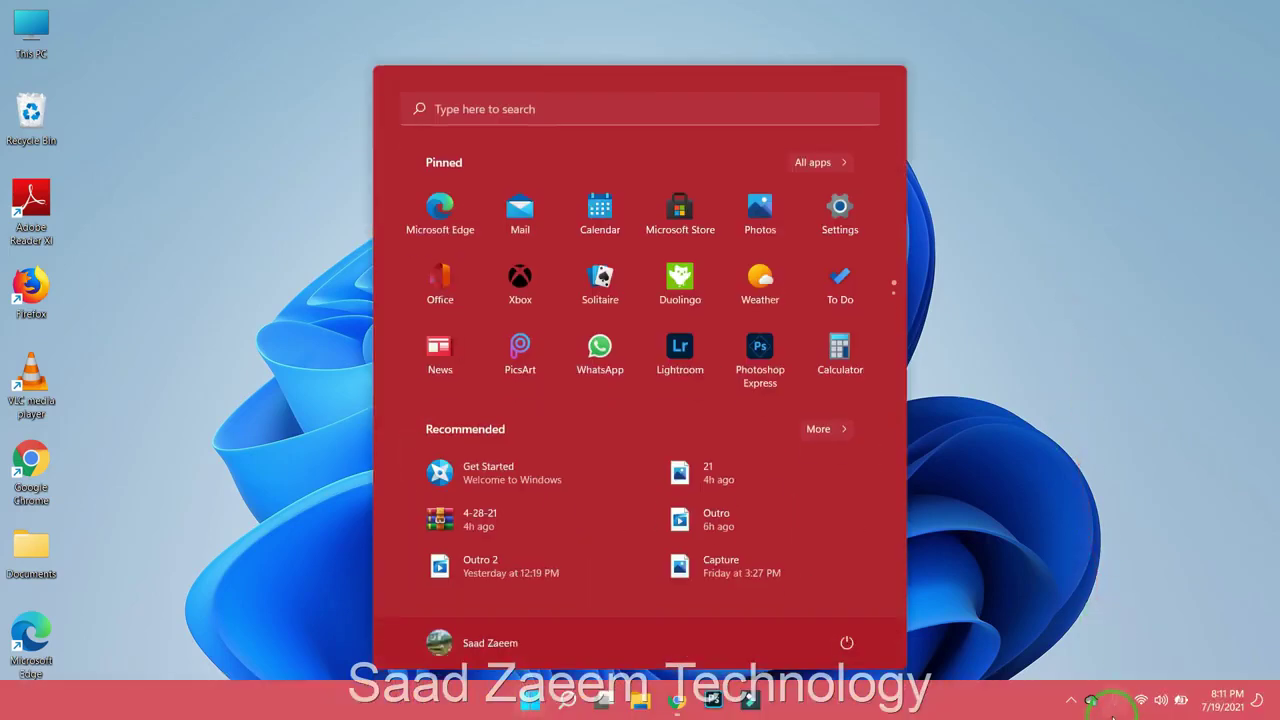
right_click(1163, 702)
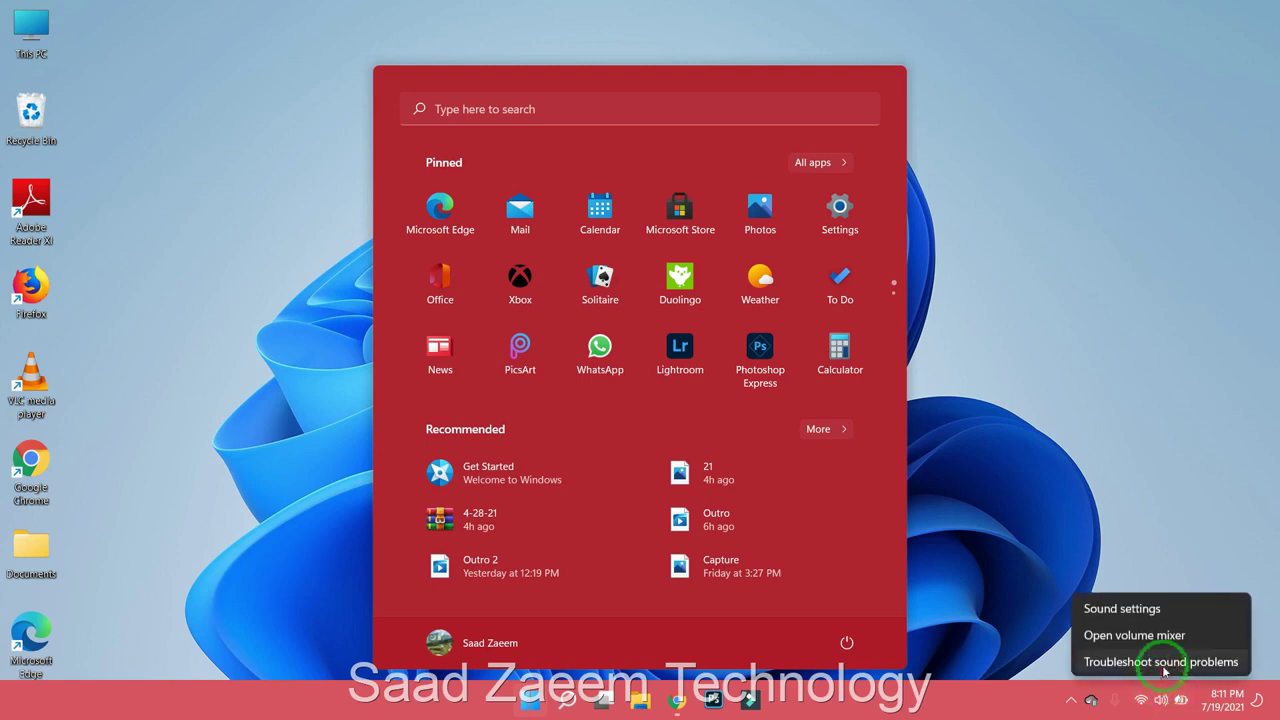
click(1160, 610)
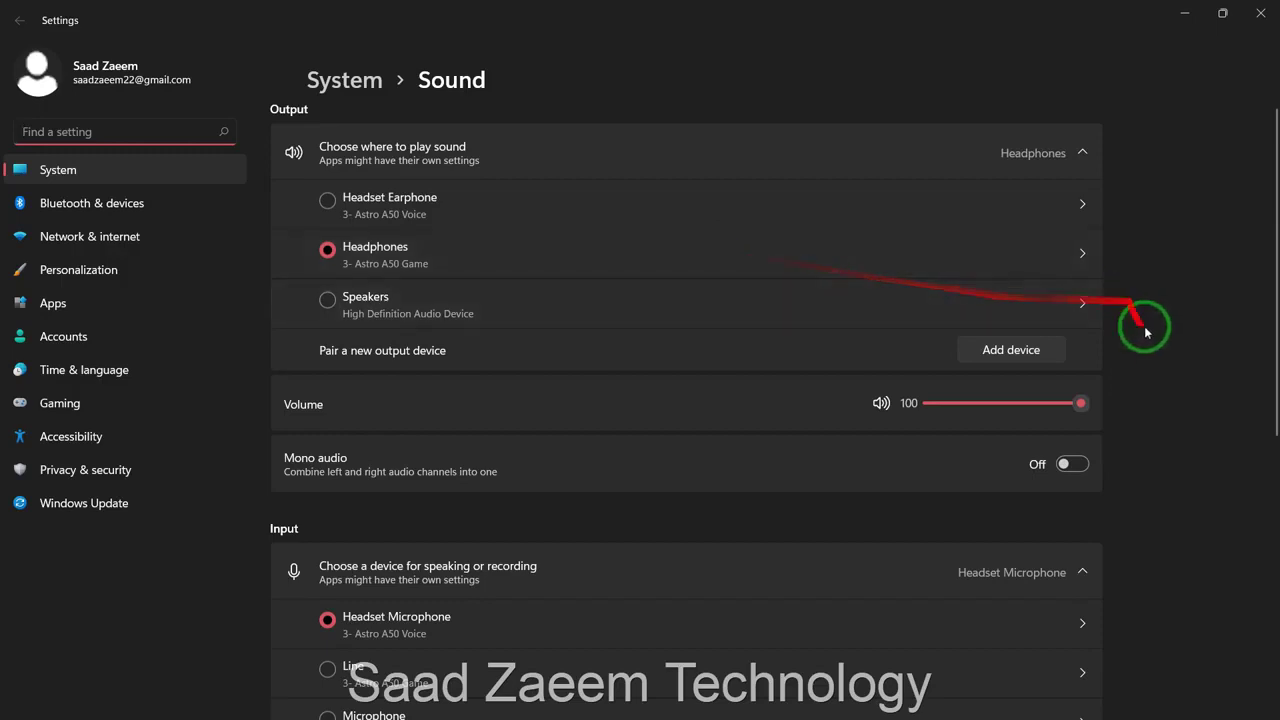
scroll(1174, 388, down, 4)
scroll(1174, 389, down, 2)
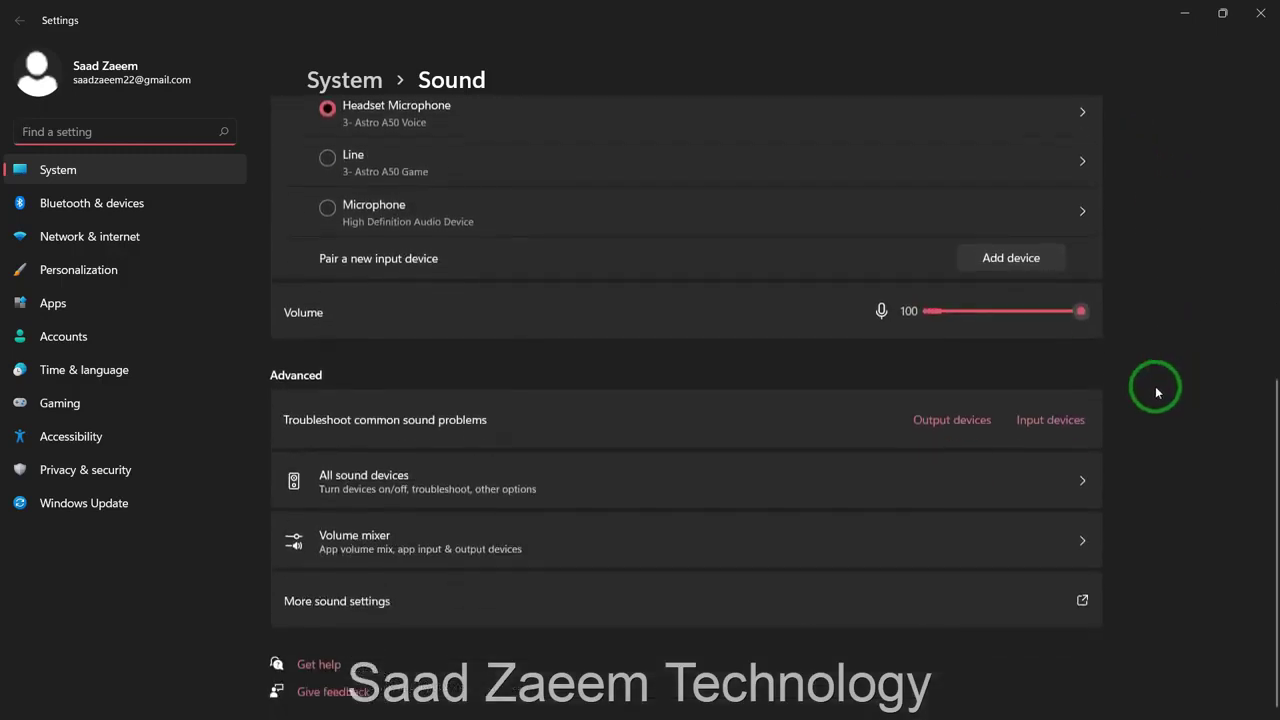
click(400, 600)
drag(308, 142, 636, 75)
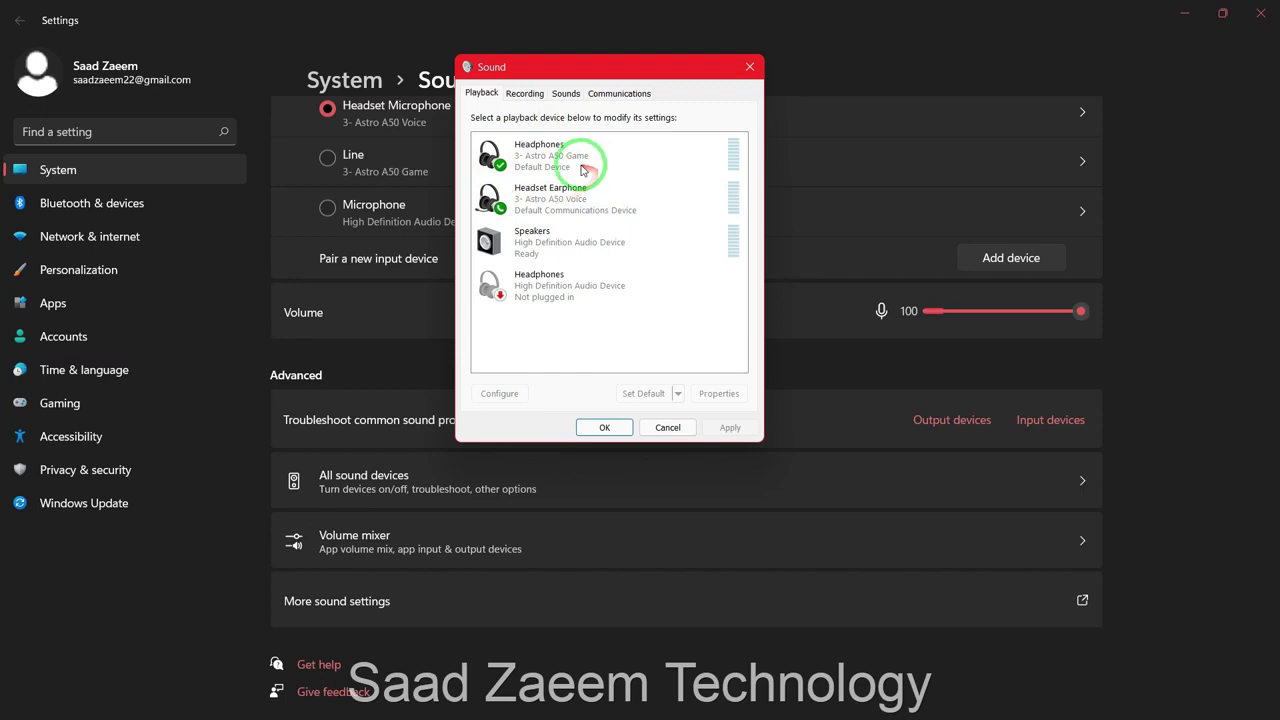
Select Speakers in the Playback list, dismiss its context menu, then select Headphones
click(535, 242)
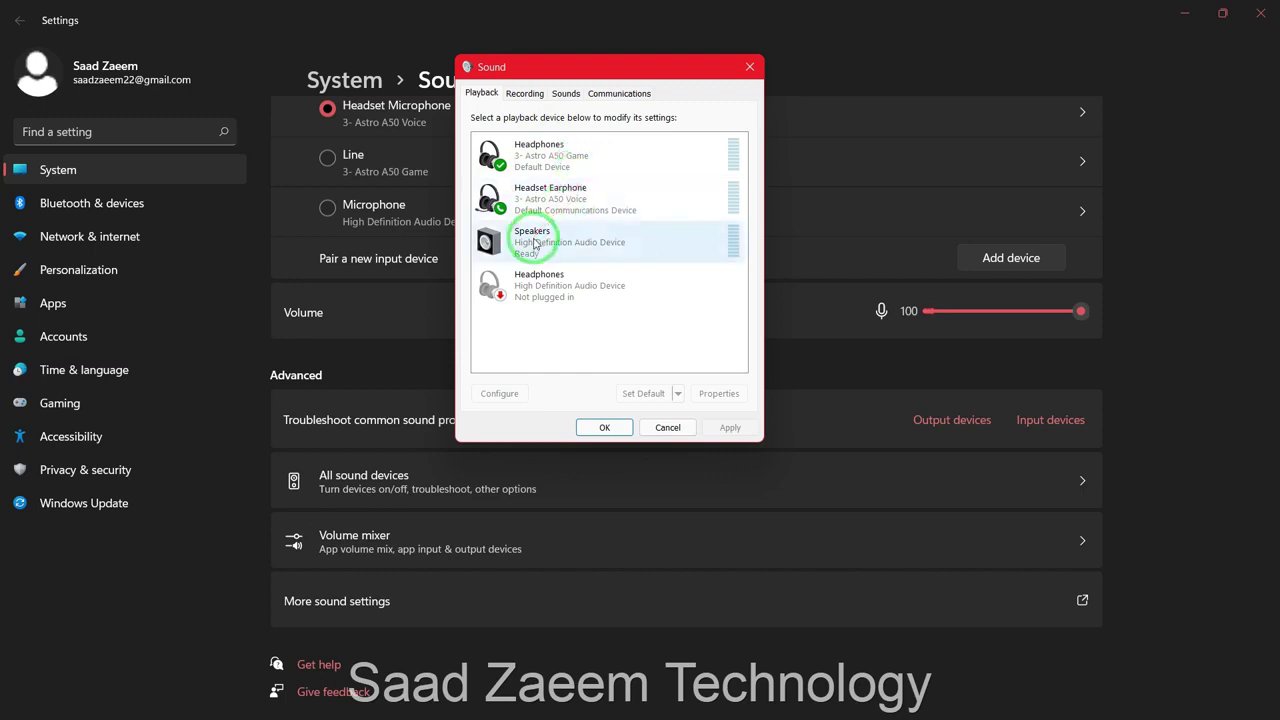
click(535, 243)
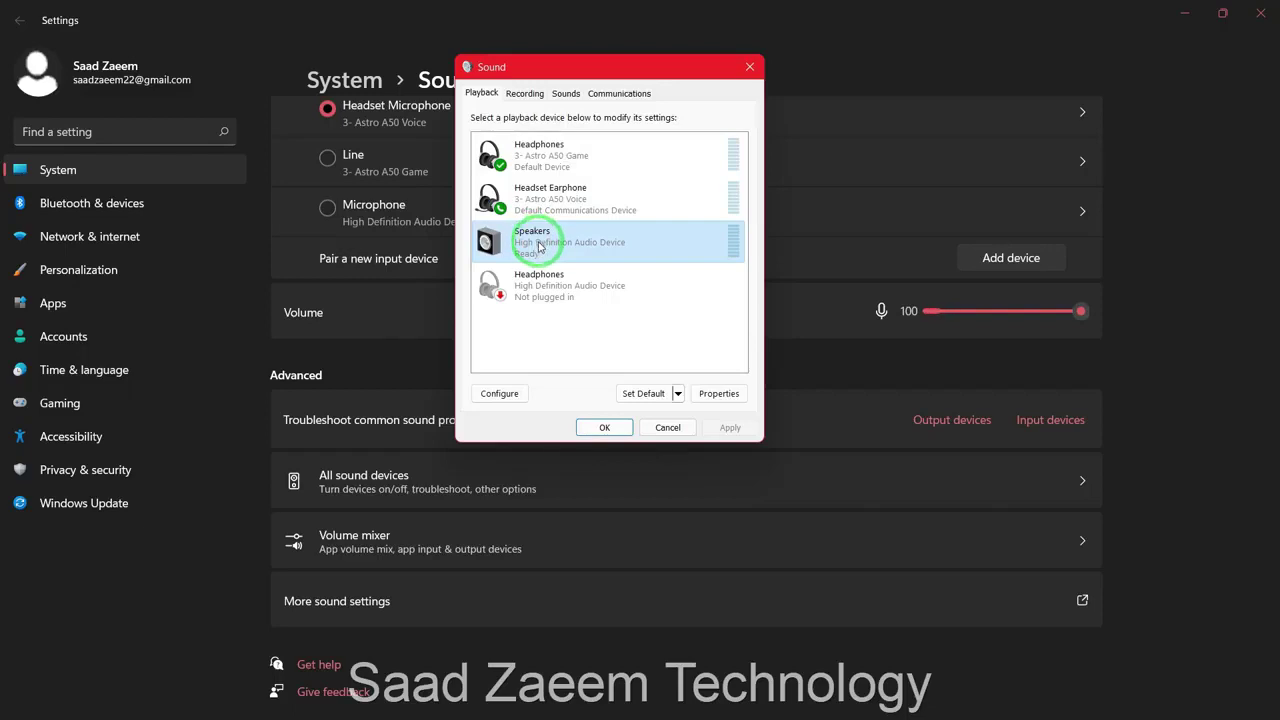
right_click(544, 248)
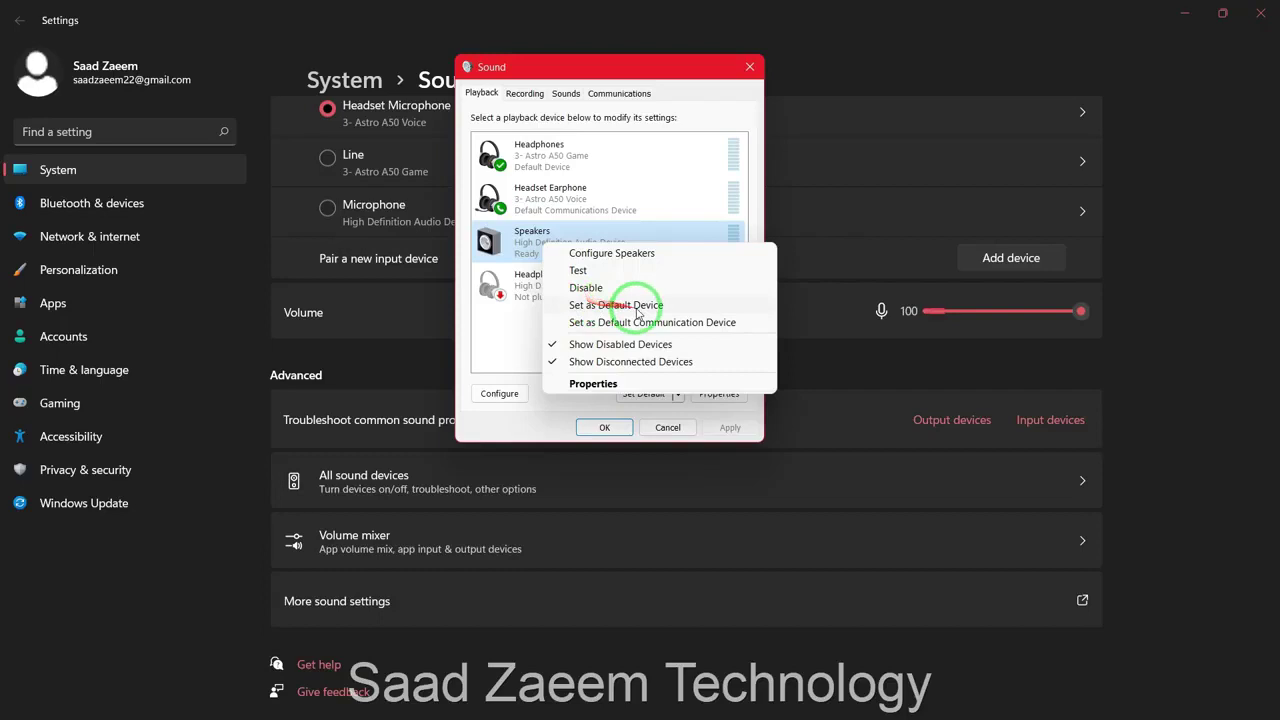
click(503, 310)
click(522, 298)
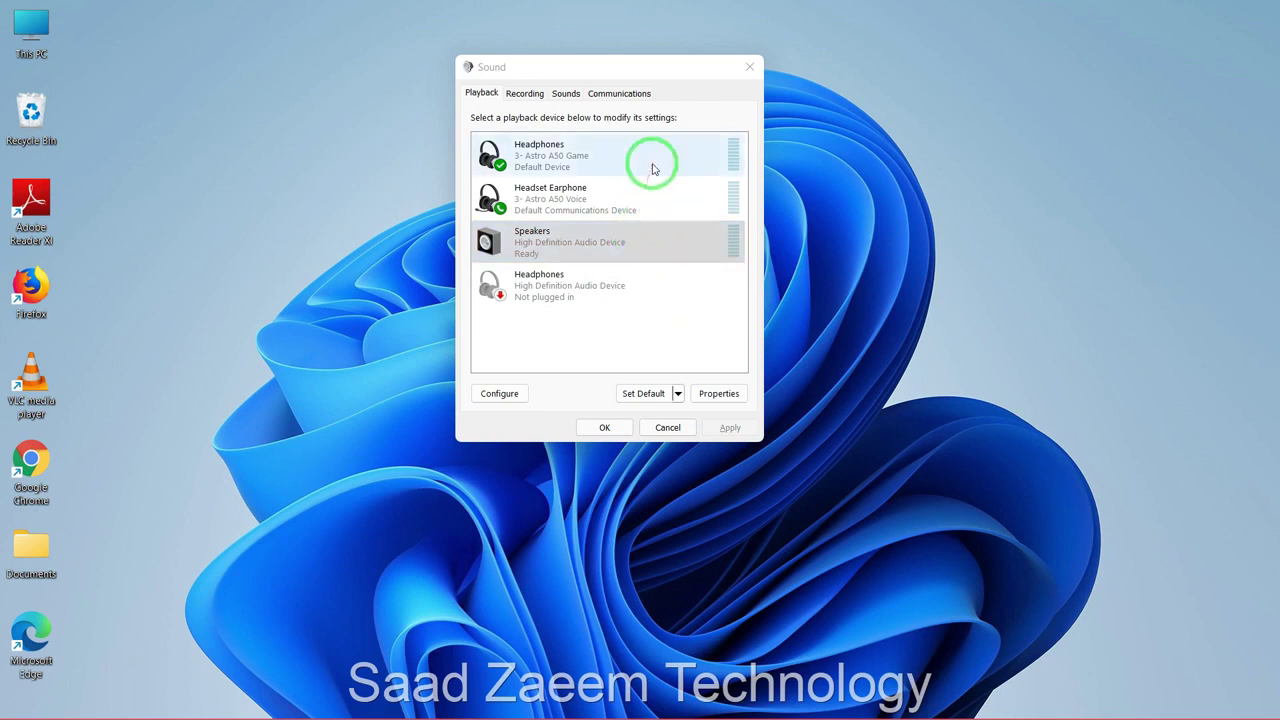
Reselect Speakers and open its Properties from the context menu
click(648, 174)
click(633, 235)
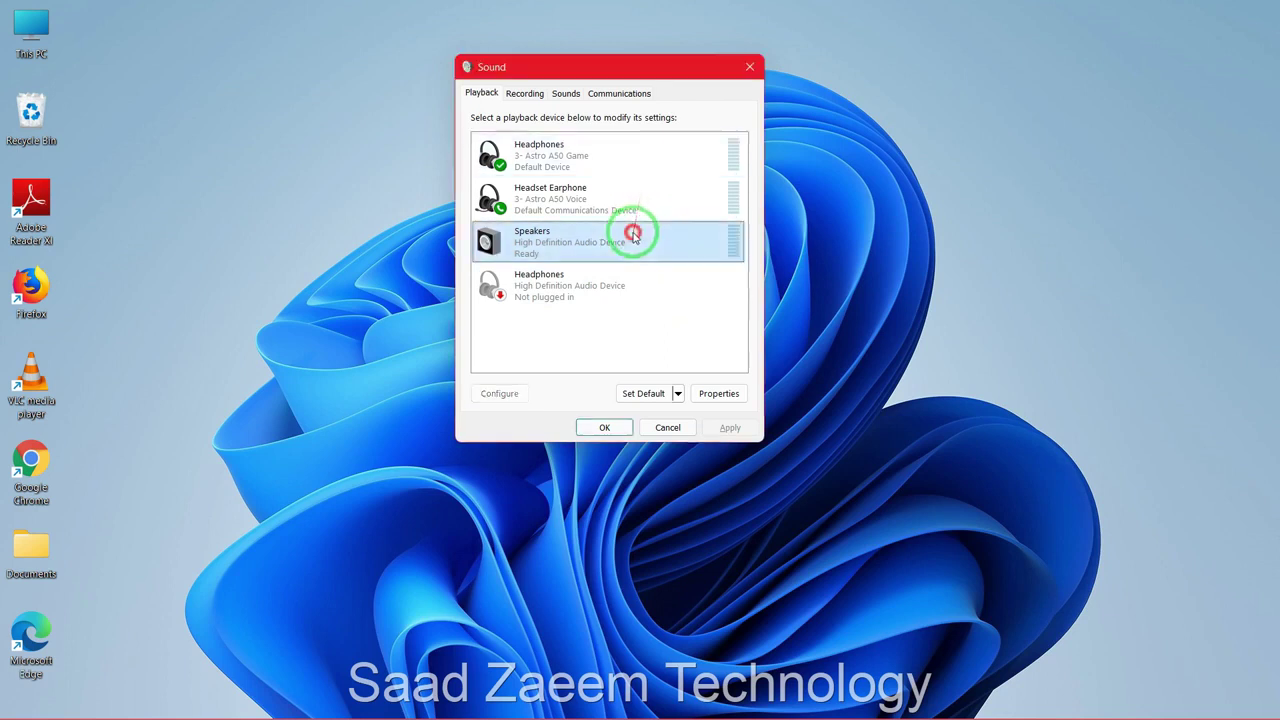
right_click(633, 243)
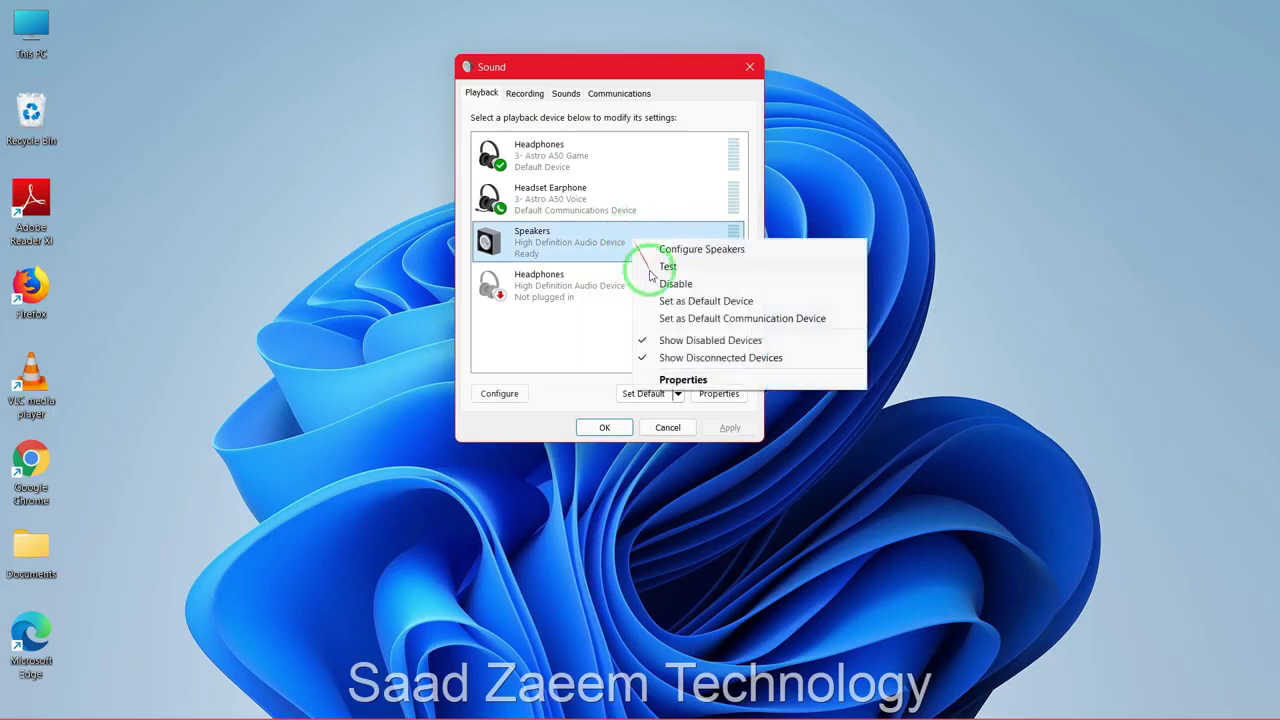
click(717, 384)
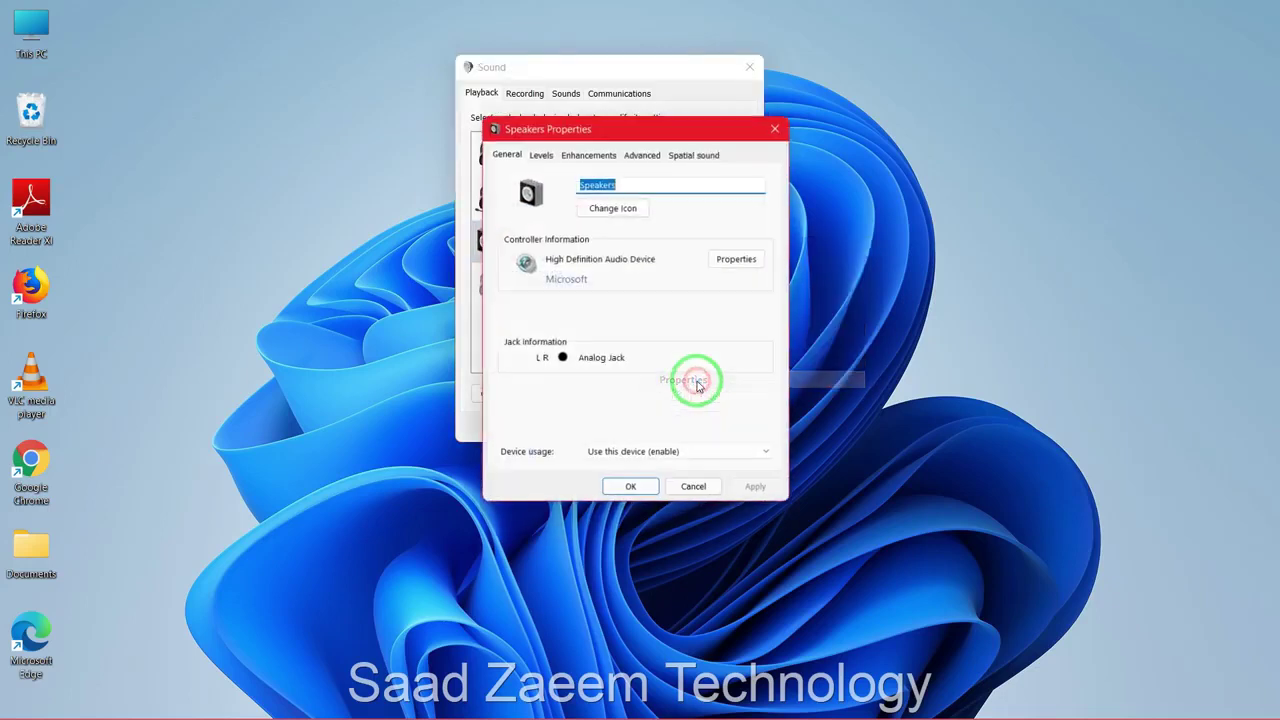
Set the Speakers level slider to 100 on the Levels tab
drag(589, 133, 678, 93)
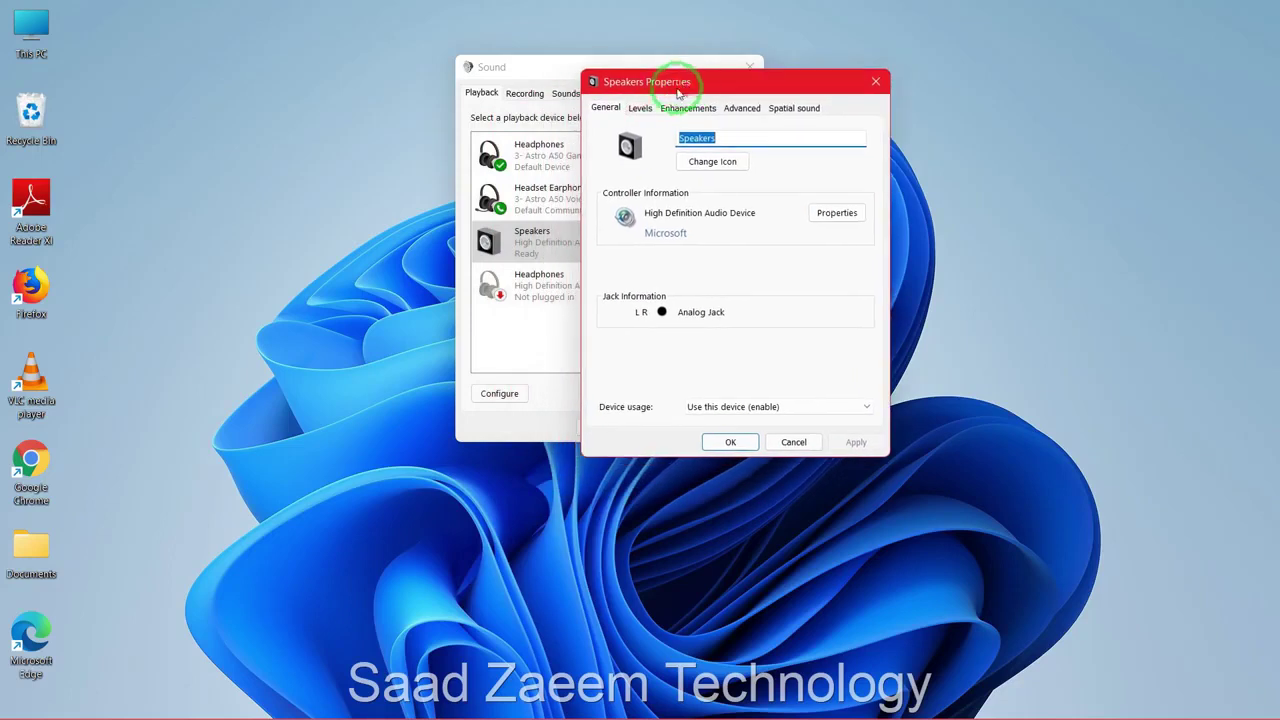
click(645, 111)
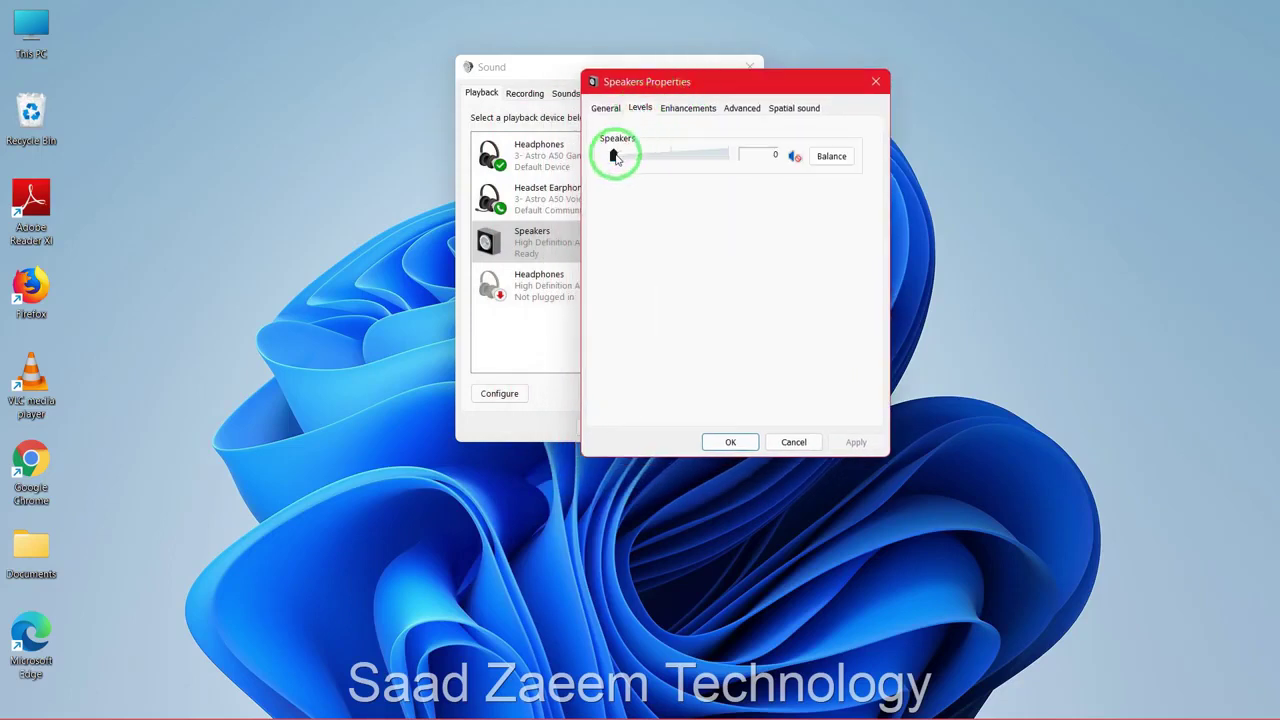
drag(616, 157, 783, 187)
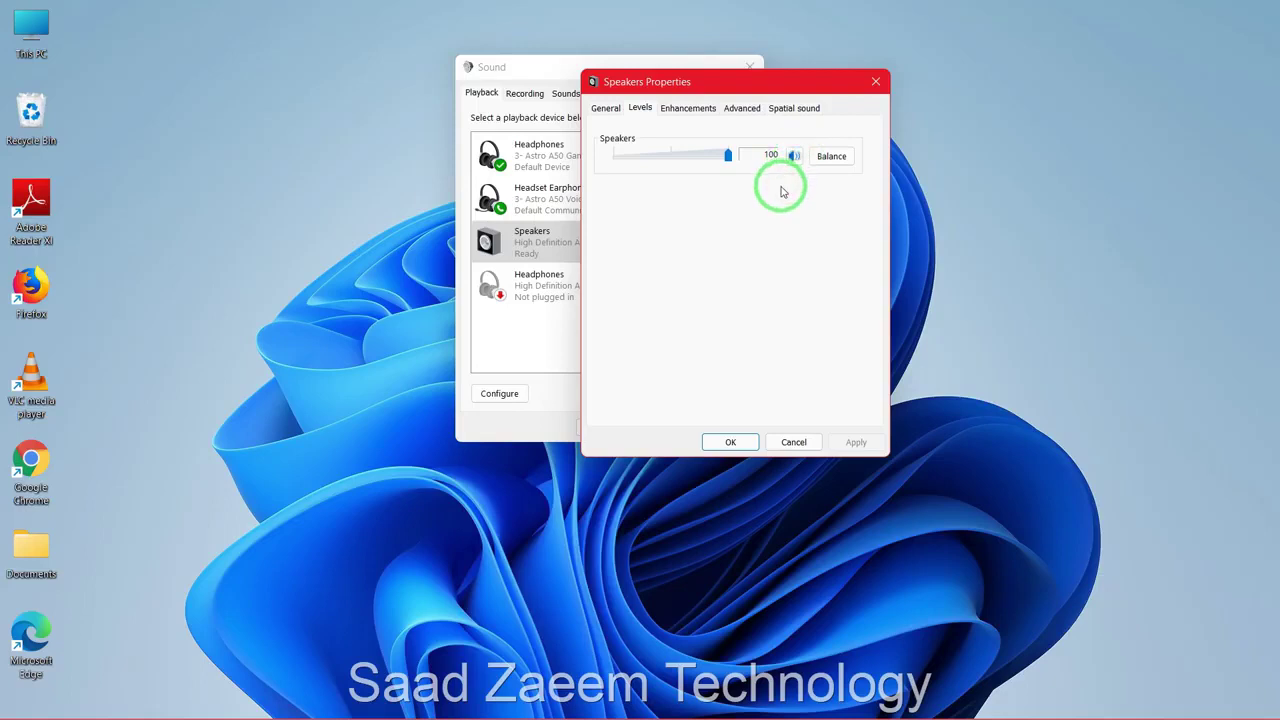
mouse_move(782, 191)
mouse_down()
mouse_move(731, 157)
mouse_move(790, 174)
mouse_move(790, 145)
mouse_move(770, 160)
mouse_move(795, 172)
mouse_move(800, 155)
mouse_move(751, 175)
mouse_move(720, 122)
mouse_up()
Tick Disable all enhancements for the Speakers and apply the change
click(689, 108)
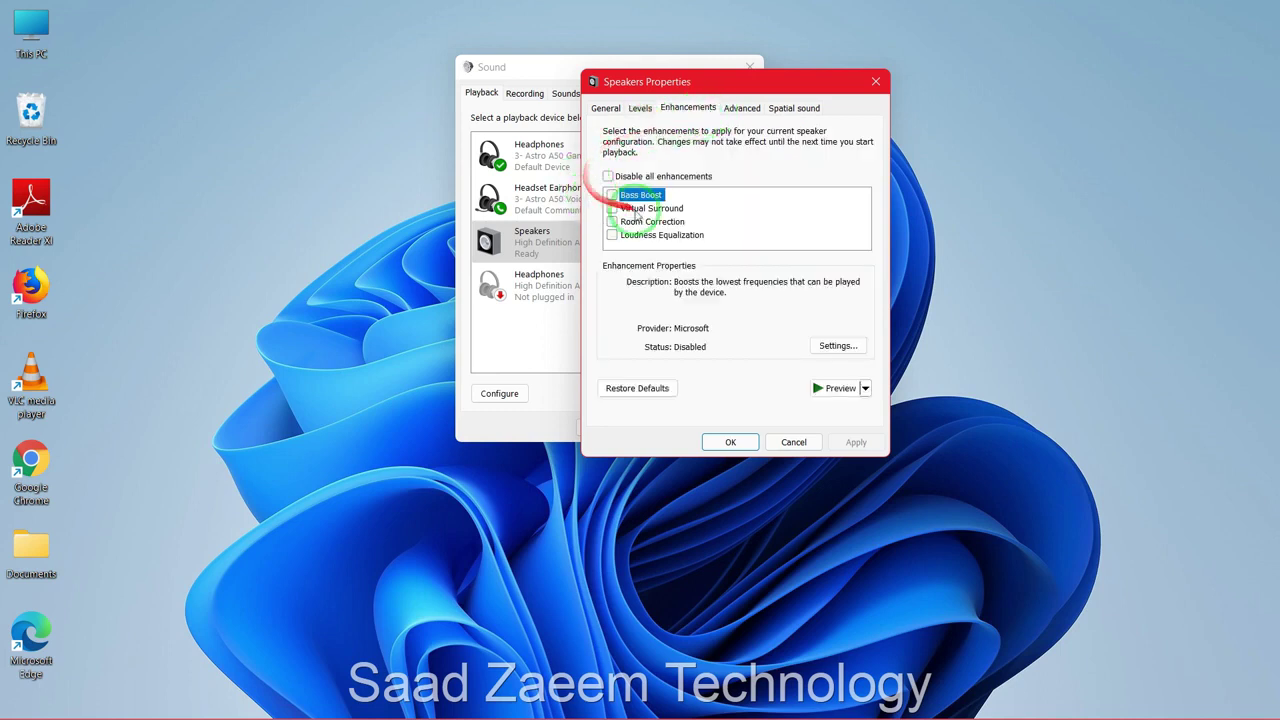
click(608, 177)
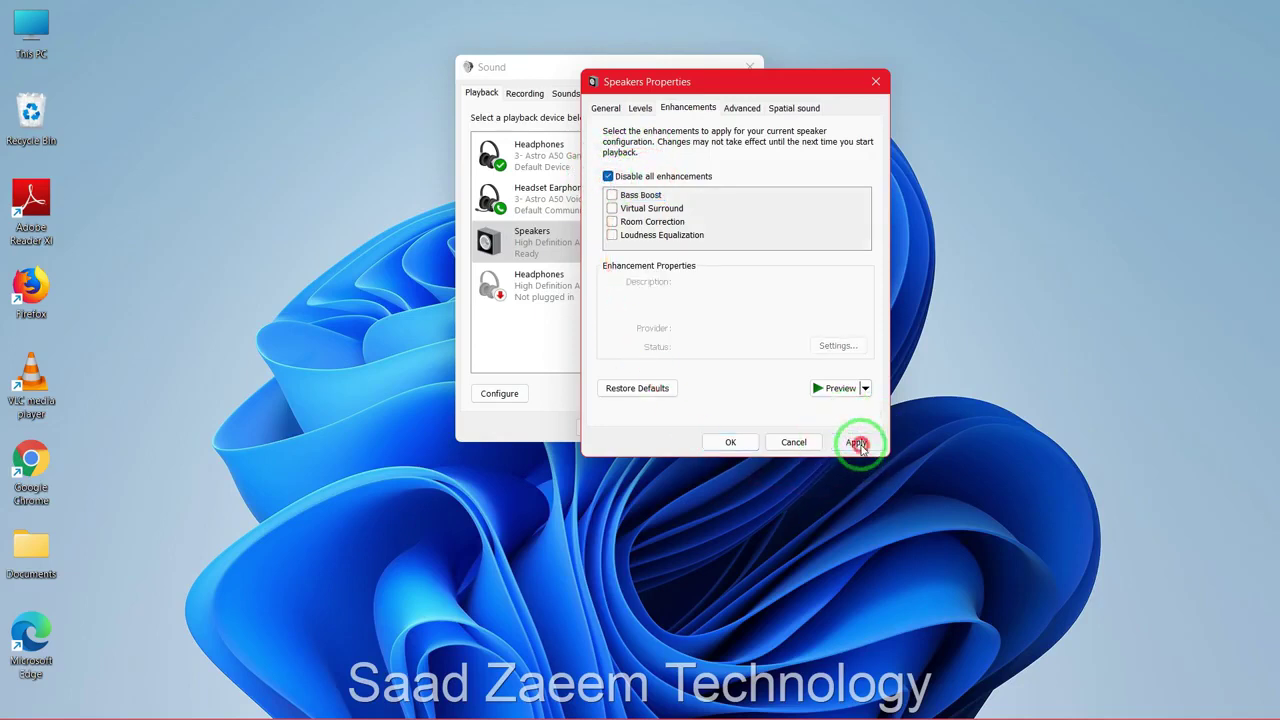
click(857, 443)
Review the Advanced, Levels and Enhancements tabs to confirm volume 100 and enhancements disabled
click(740, 108)
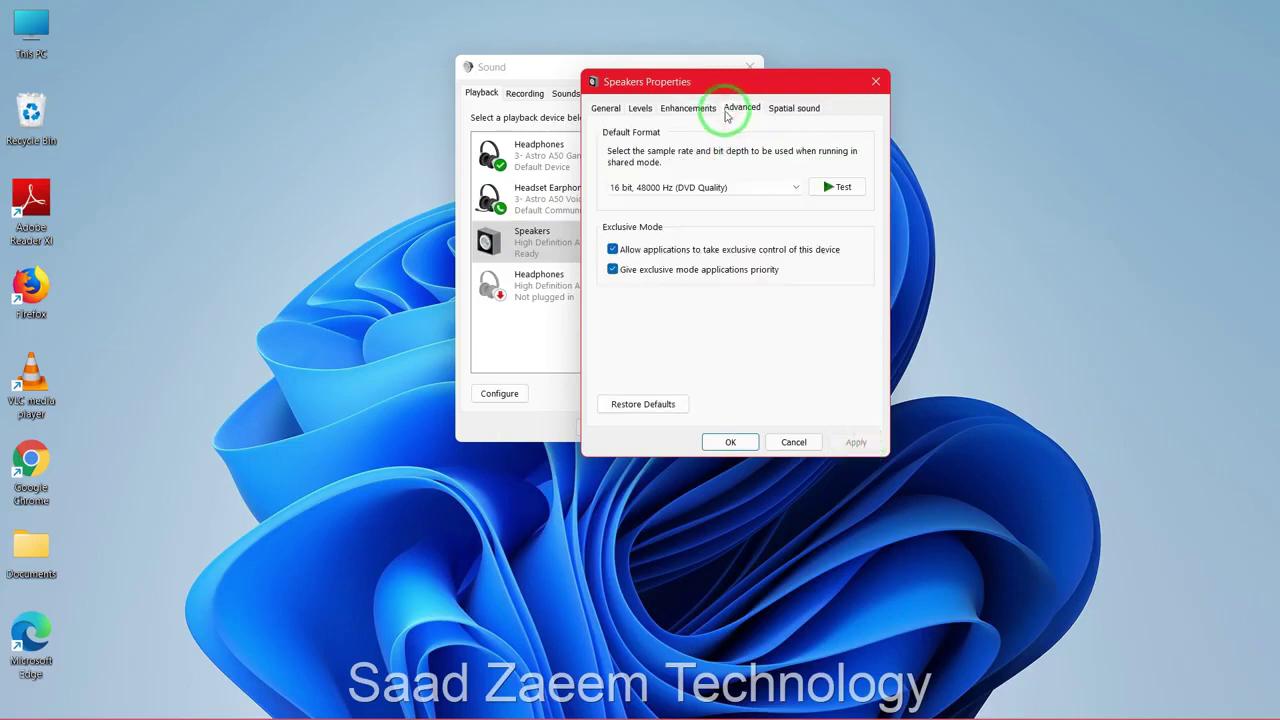
click(684, 109)
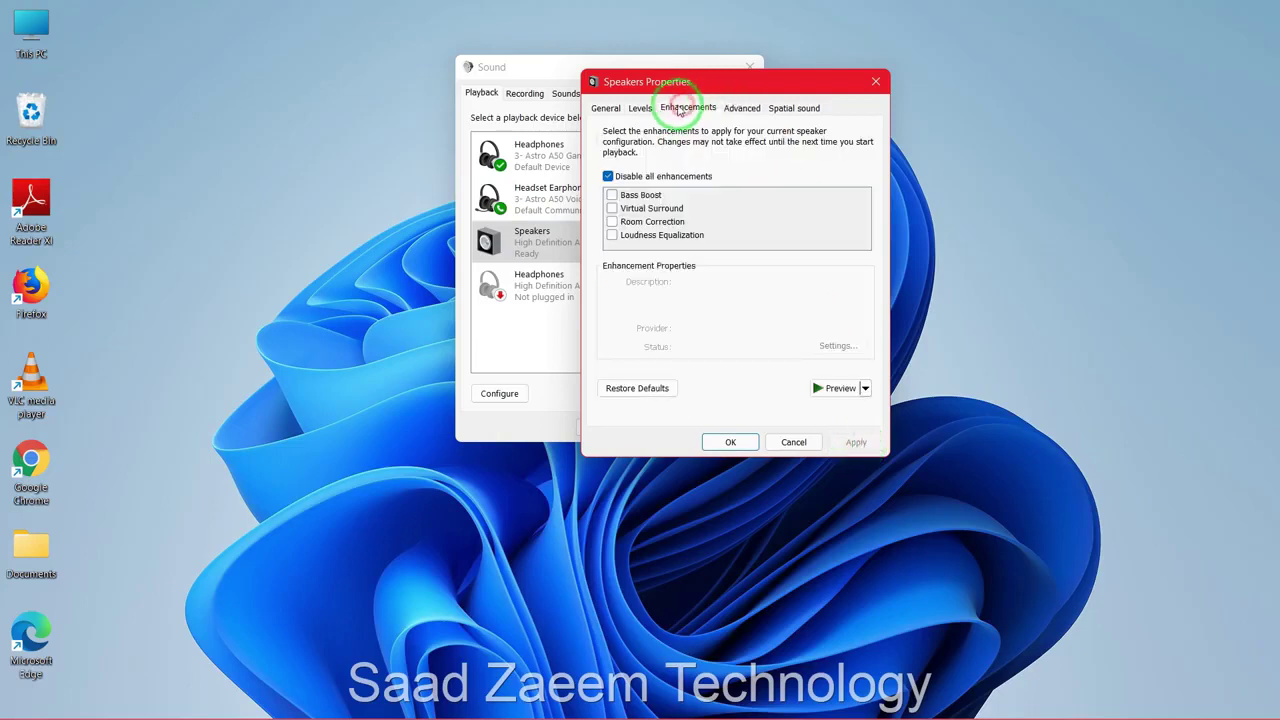
click(645, 108)
drag(700, 81, 767, 76)
click(766, 110)
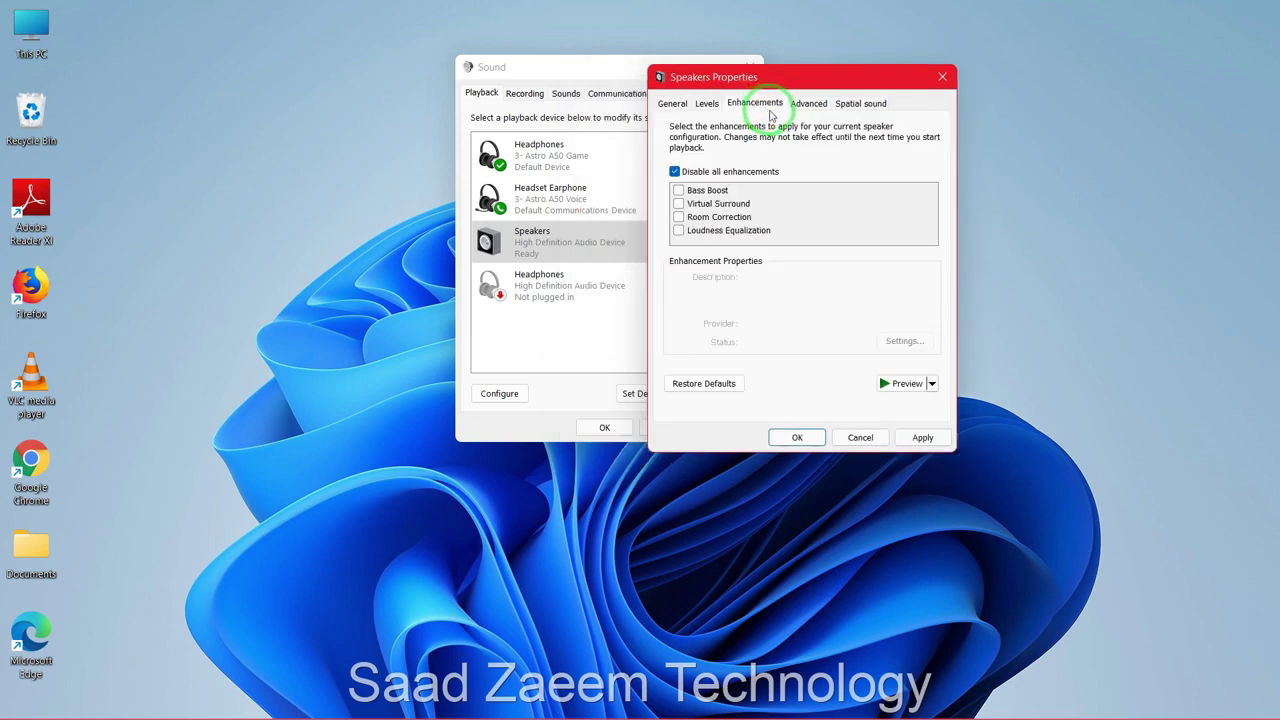
On the Speakers Advanced tab, select 24 bit, 48000 Hz (Studio Quality) and play a test sound
click(801, 106)
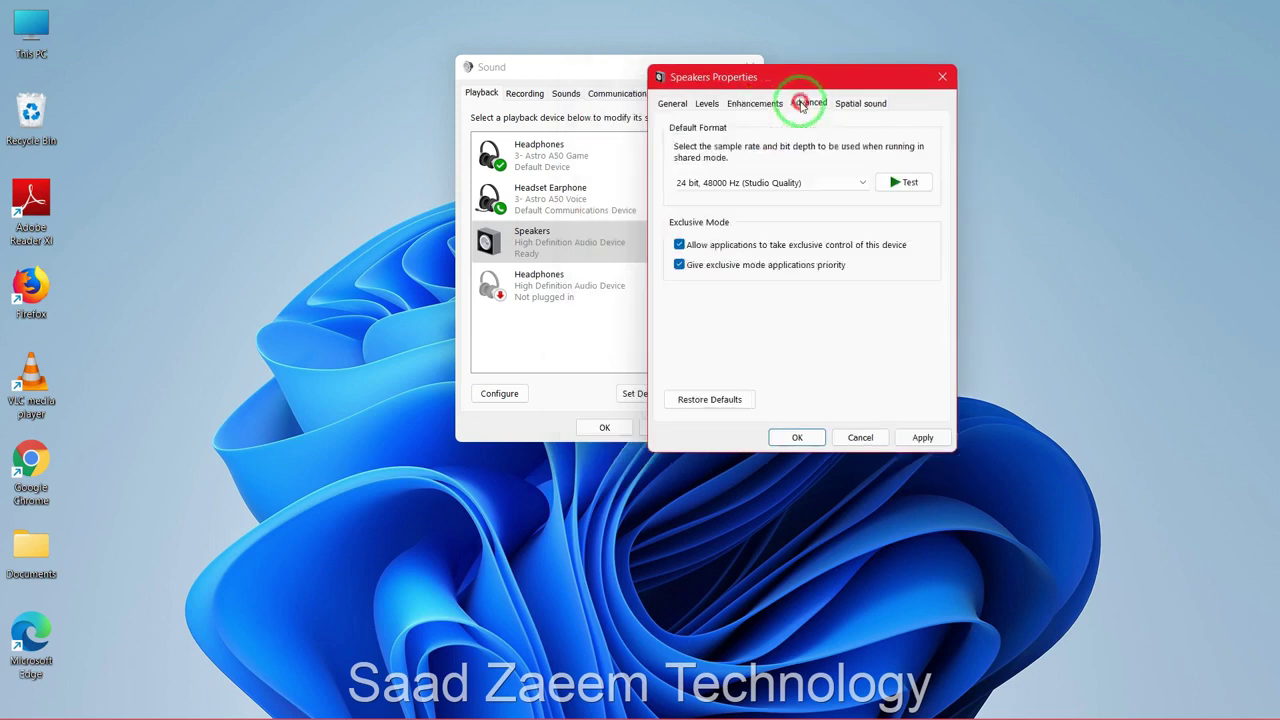
drag(810, 87, 848, 64)
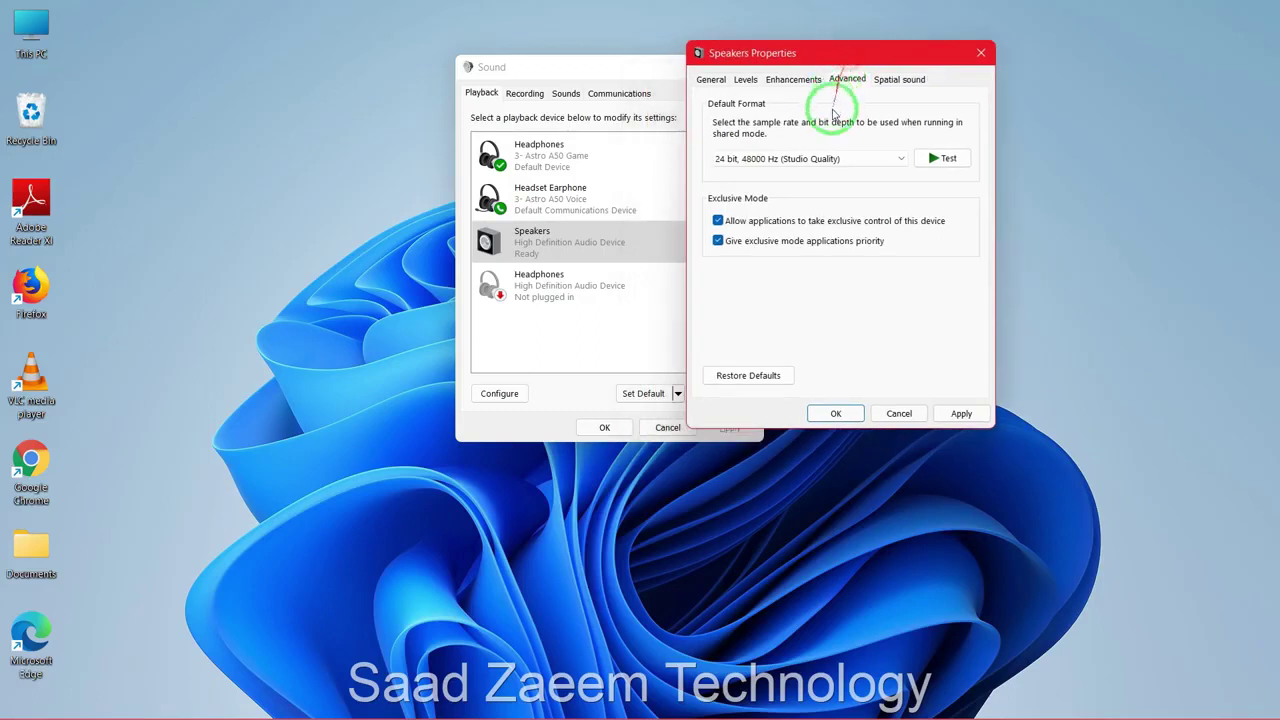
click(833, 158)
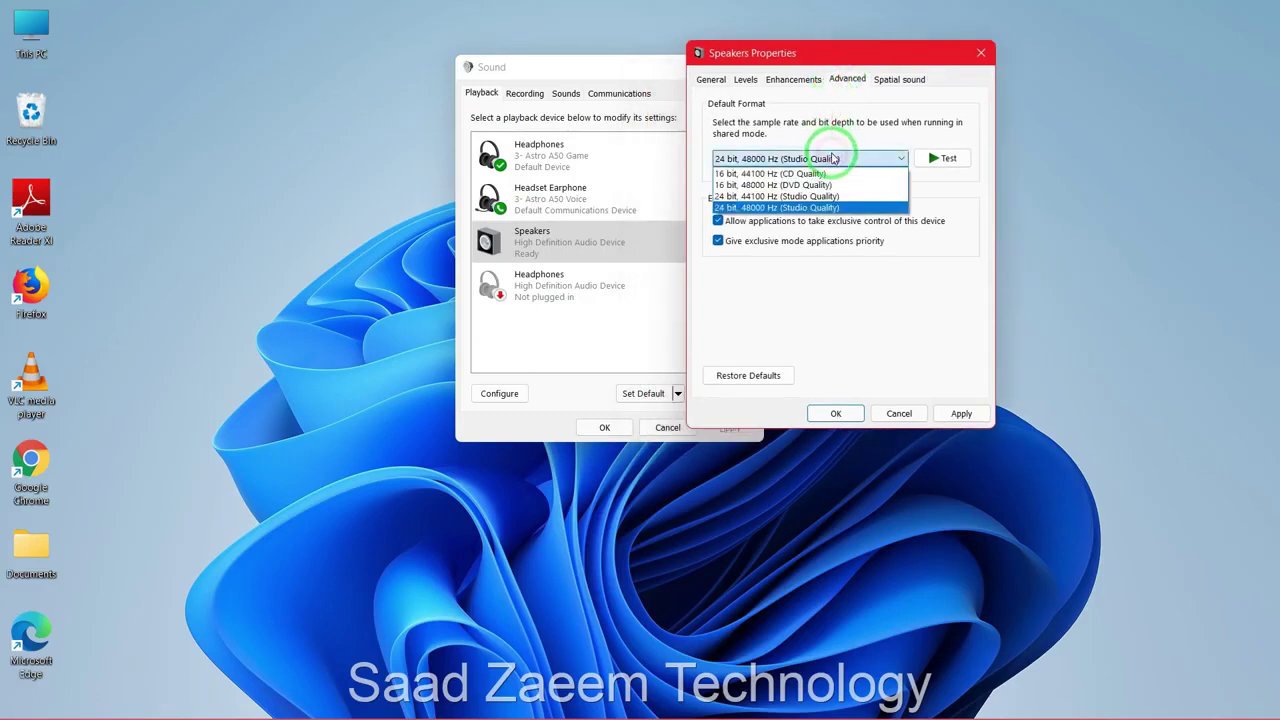
click(740, 210)
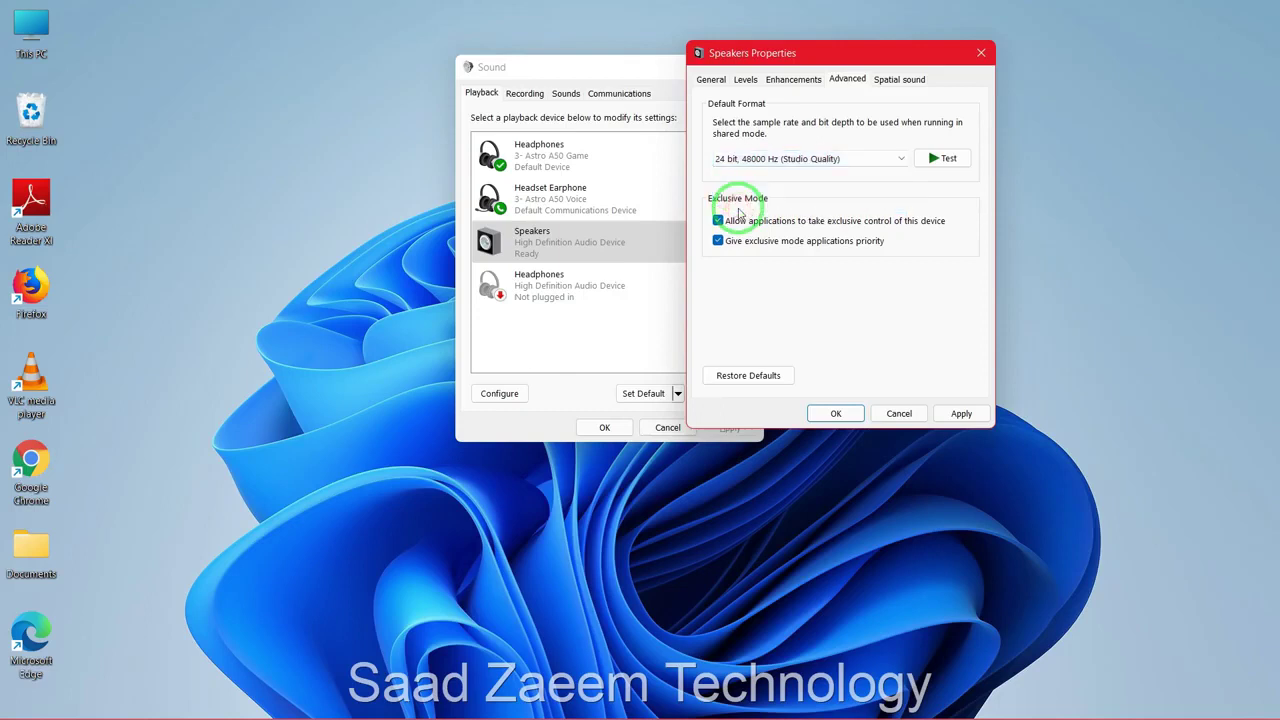
drag(786, 55, 865, 69)
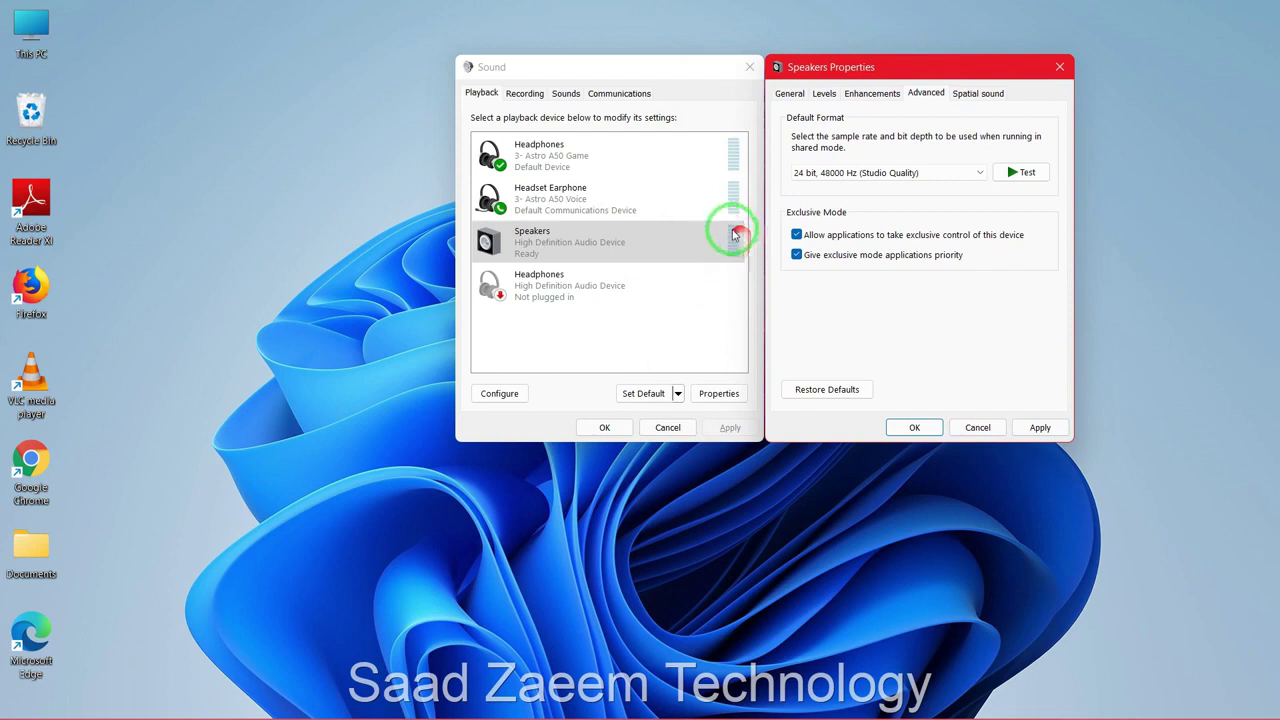
click(1028, 172)
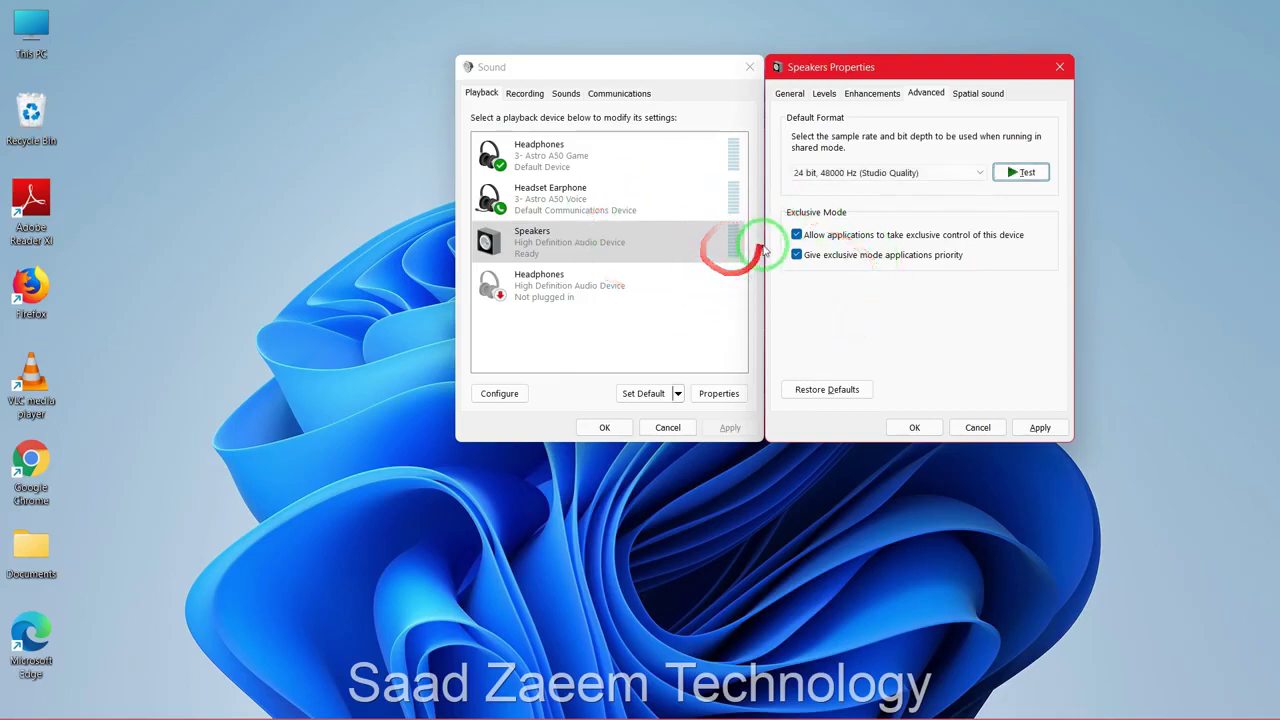
Compare 24 bit, 44100 Hz and 16 bit, 48000 Hz, then apply 24 bit, 48000 Hz
click(955, 175)
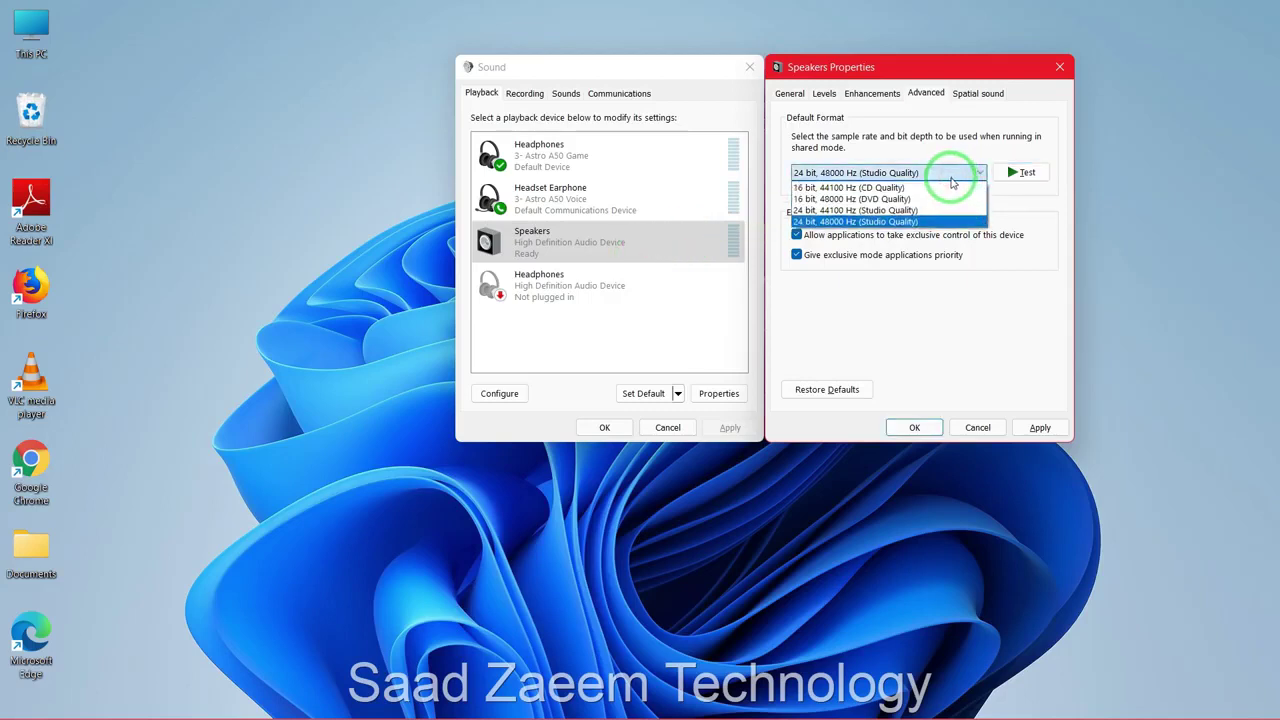
click(905, 210)
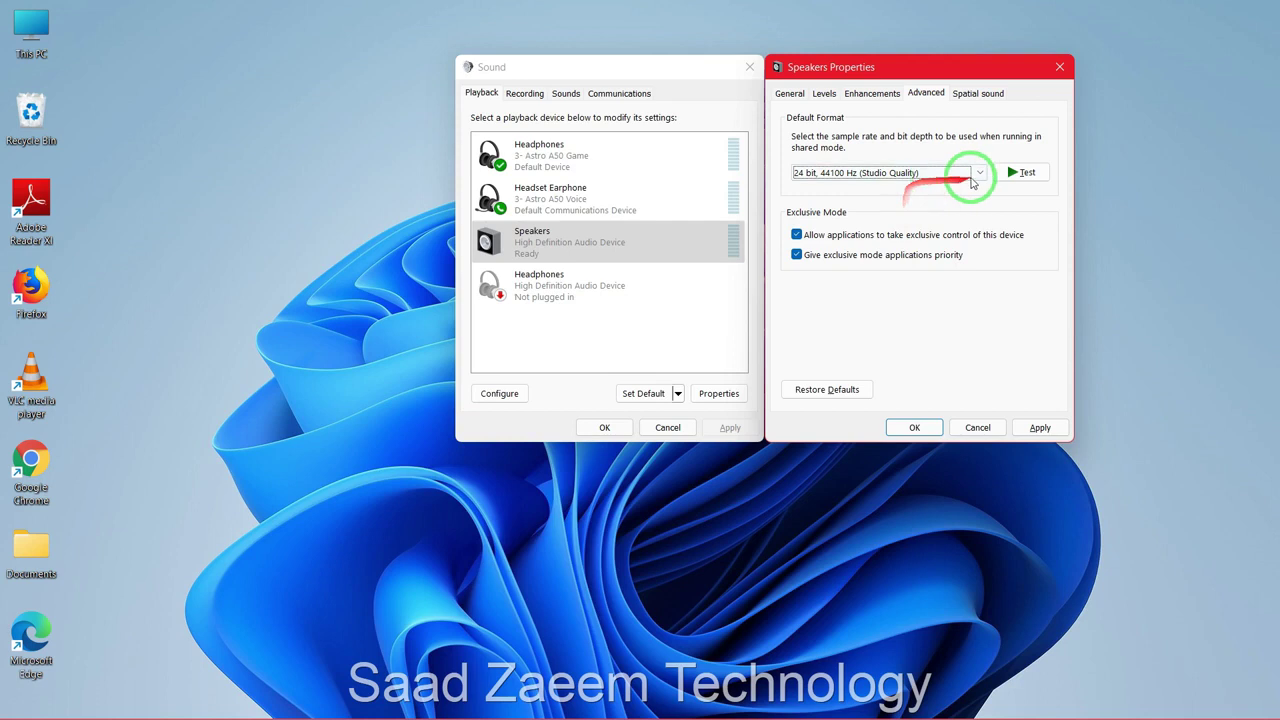
click(1015, 173)
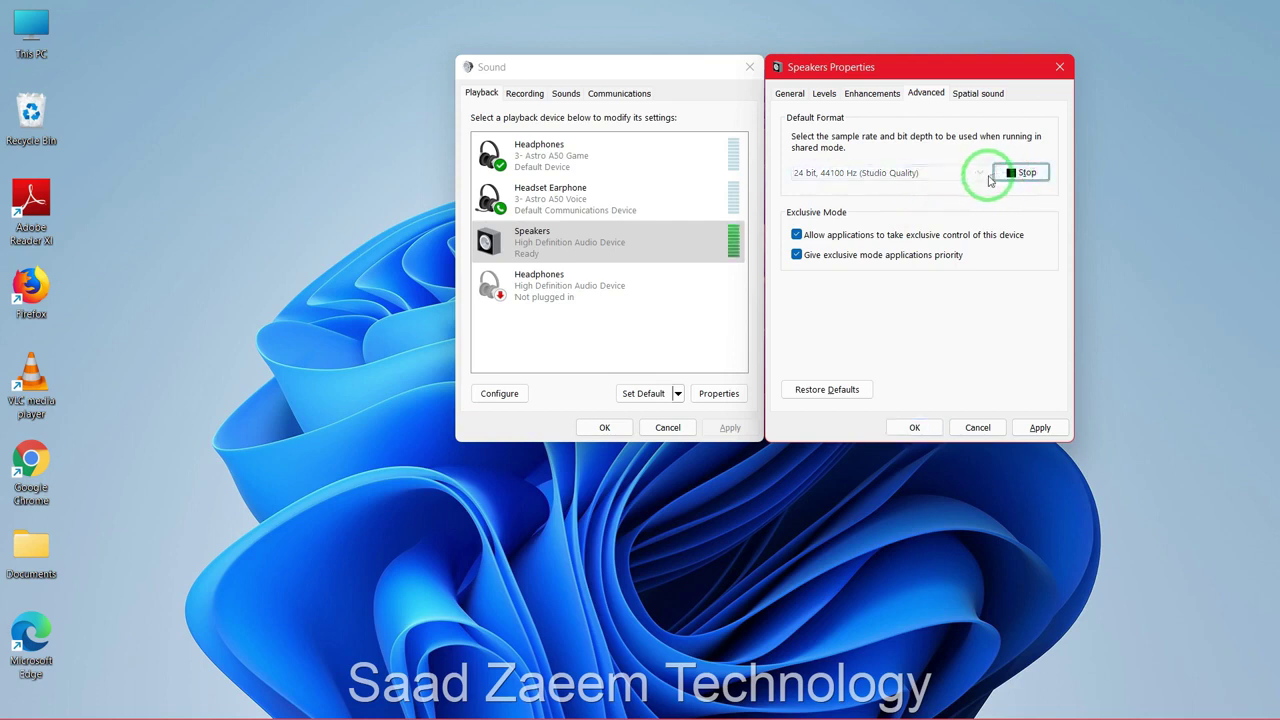
click(972, 172)
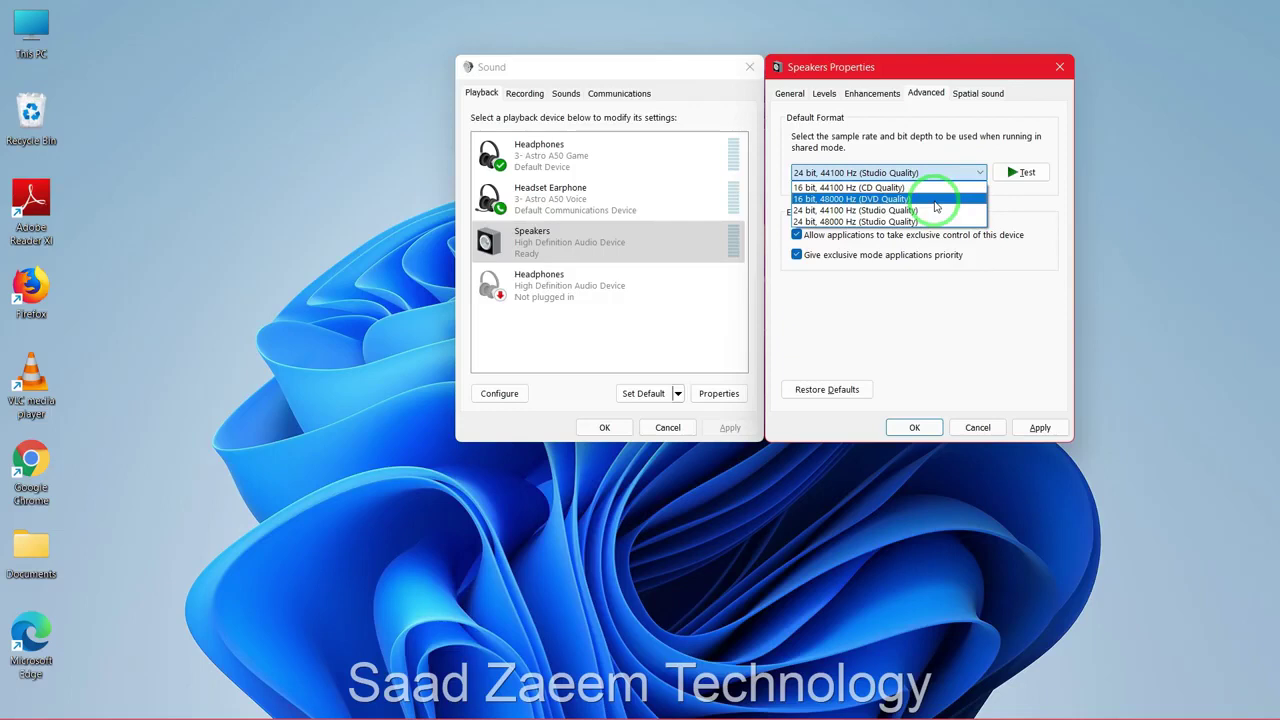
click(935, 200)
click(940, 173)
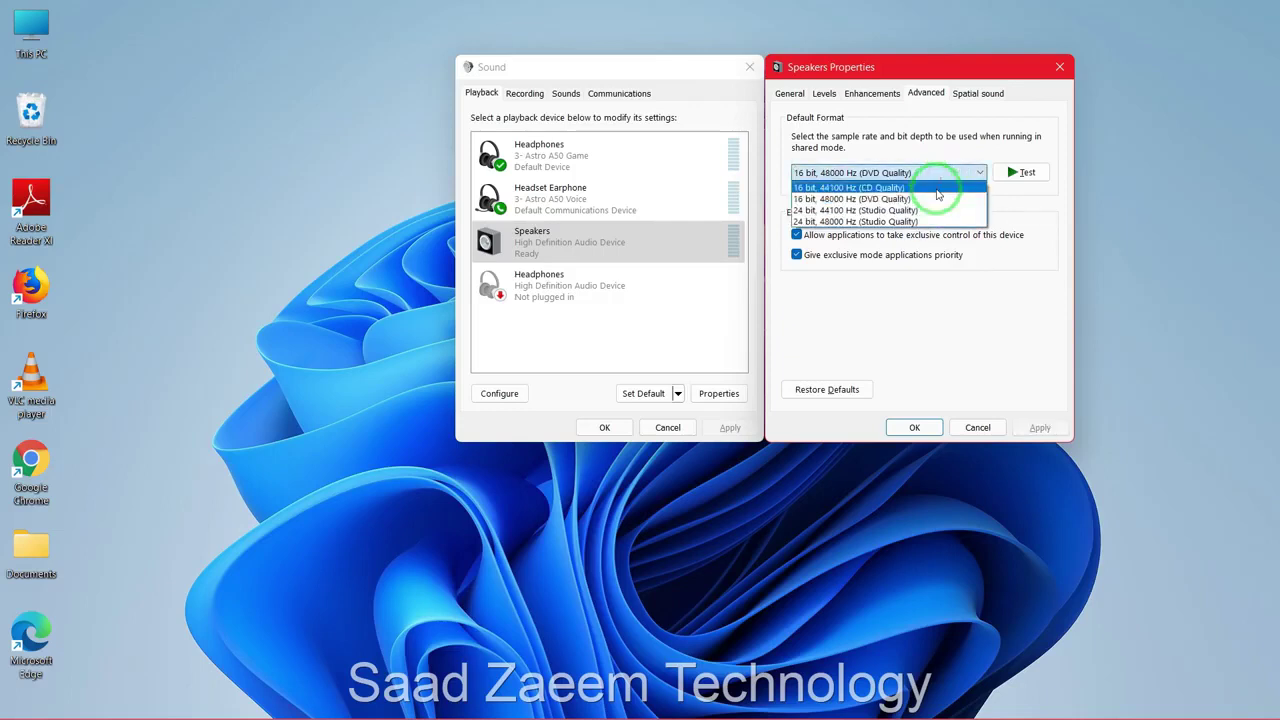
click(927, 222)
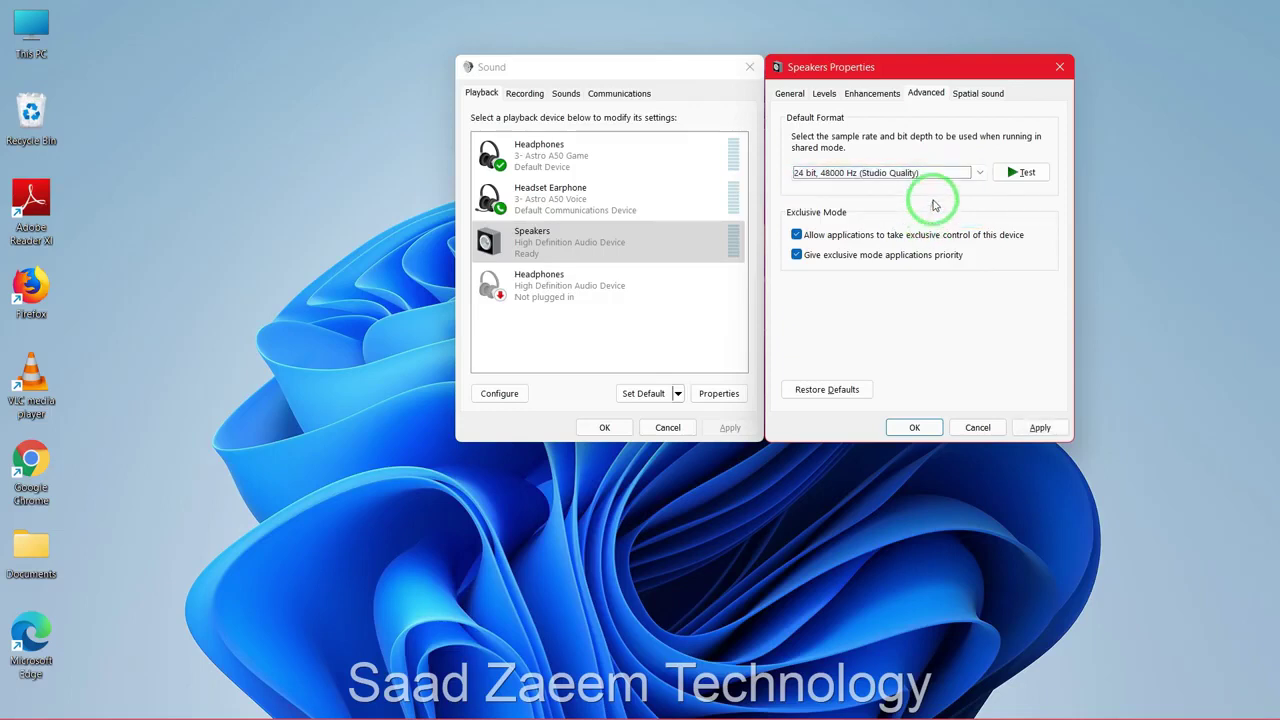
click(1040, 427)
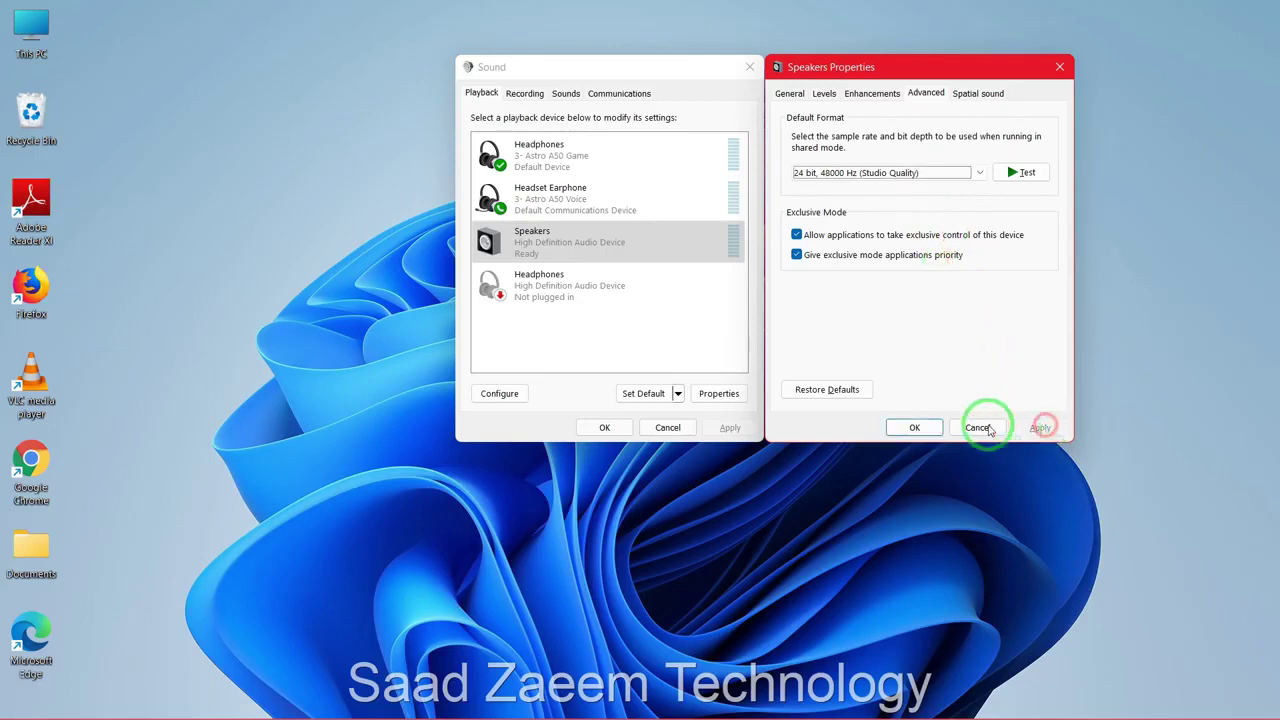